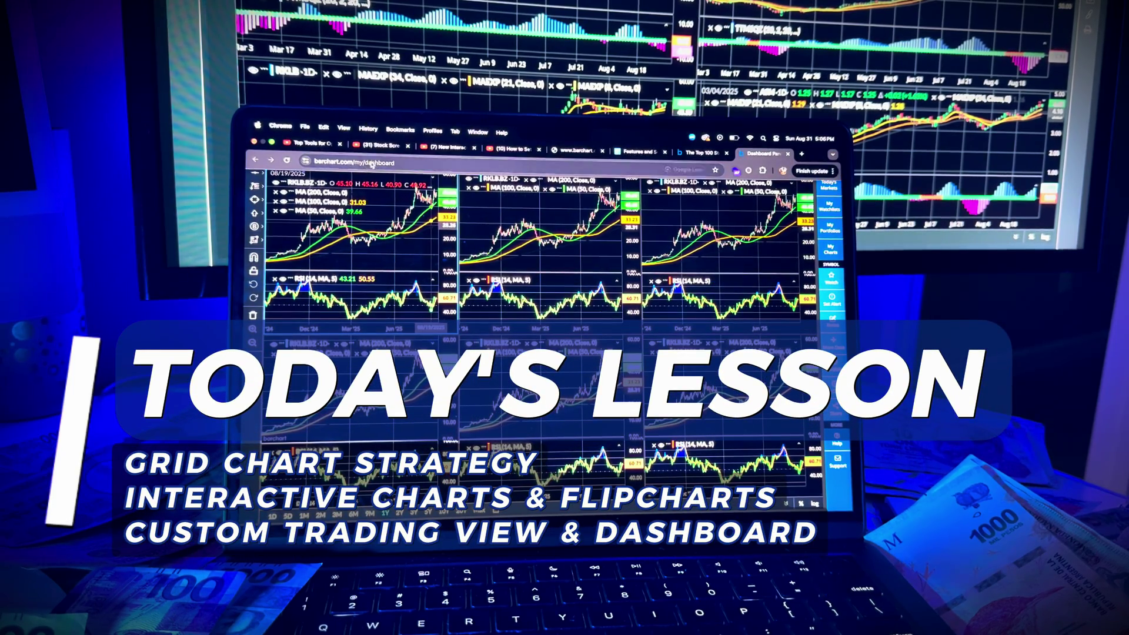
# Load barchart.com from the address bar suggestion
pyautogui.press('Return')
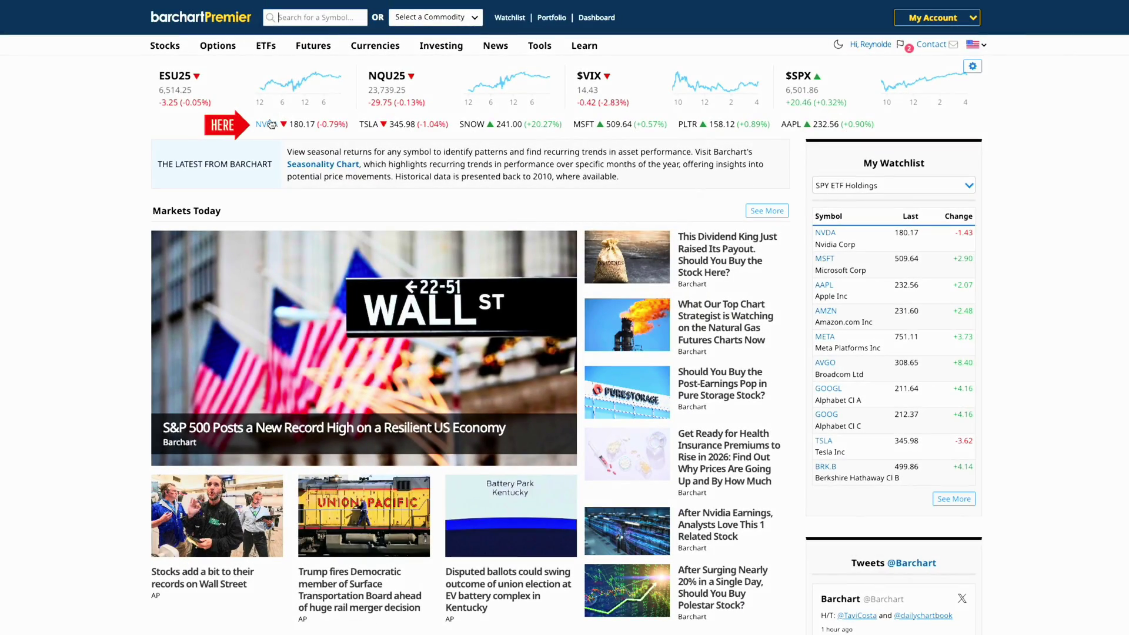
# Open NVDA's interactive chart and, after trying 1x2 and 3x2, settle on a 2x2 grid
pyautogui.click(267, 124)
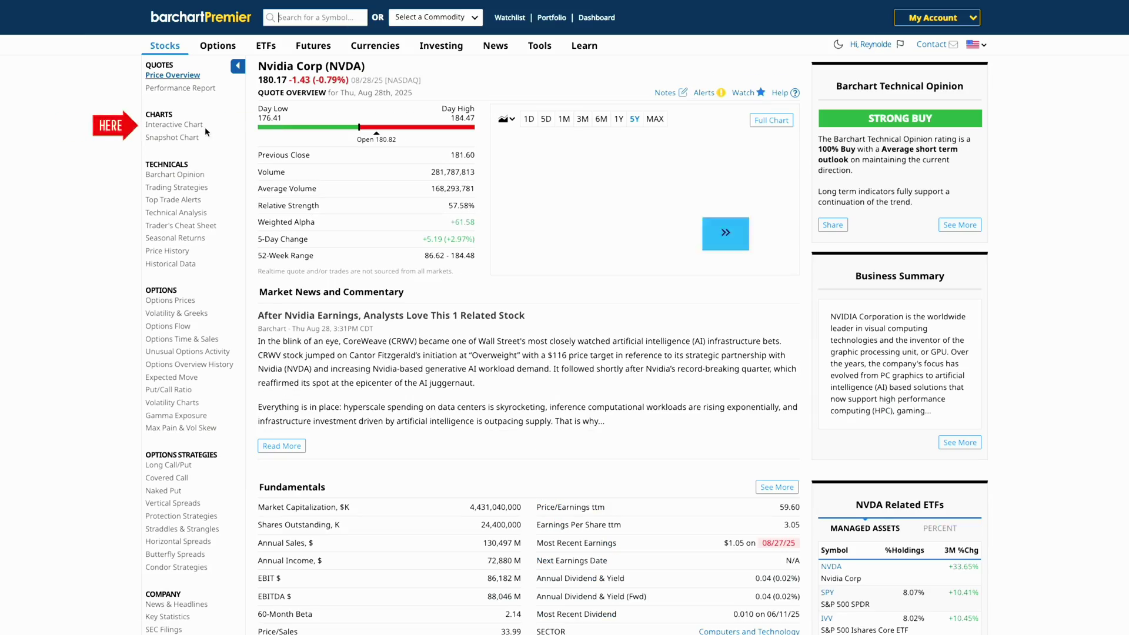
pyautogui.click(194, 128)
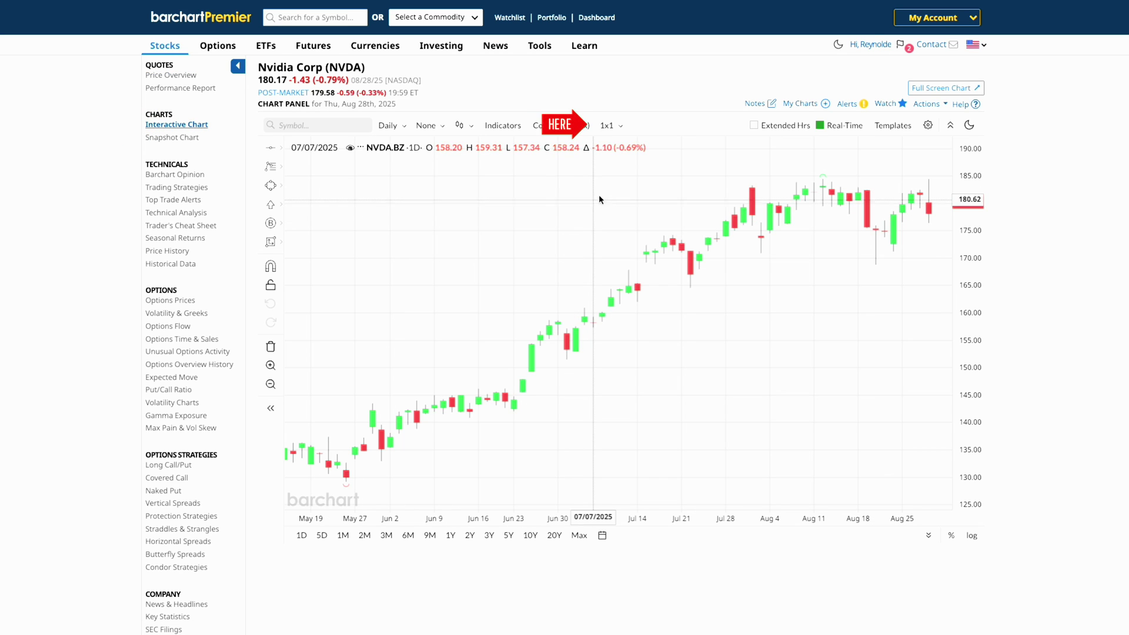
pyautogui.click(609, 125)
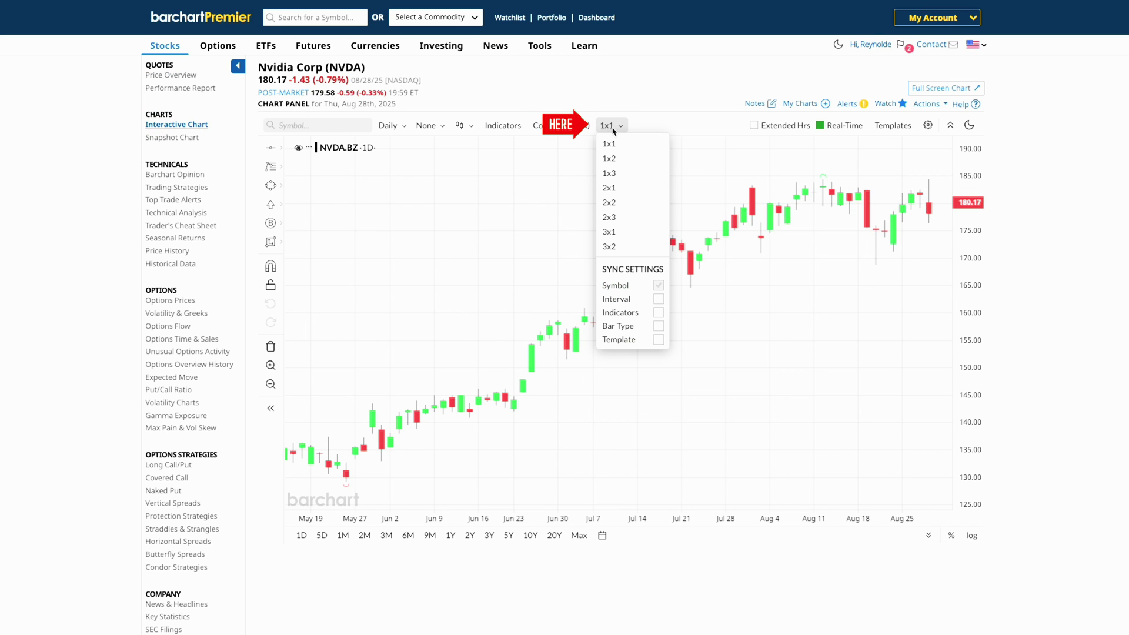
pyautogui.click(612, 158)
pyautogui.click(613, 130)
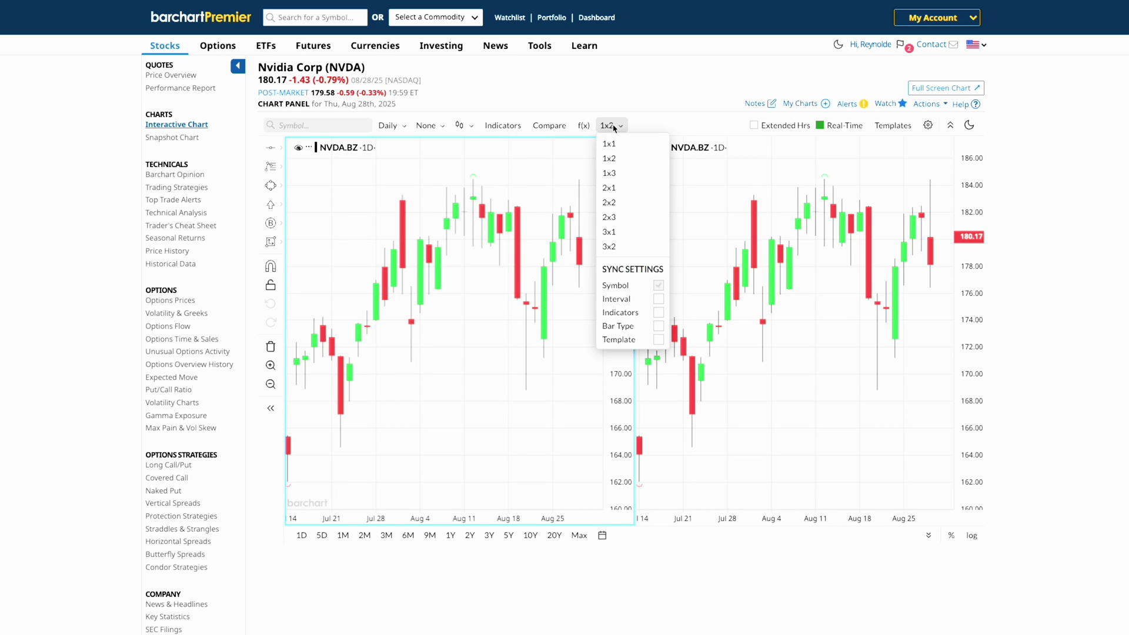
pyautogui.click(615, 247)
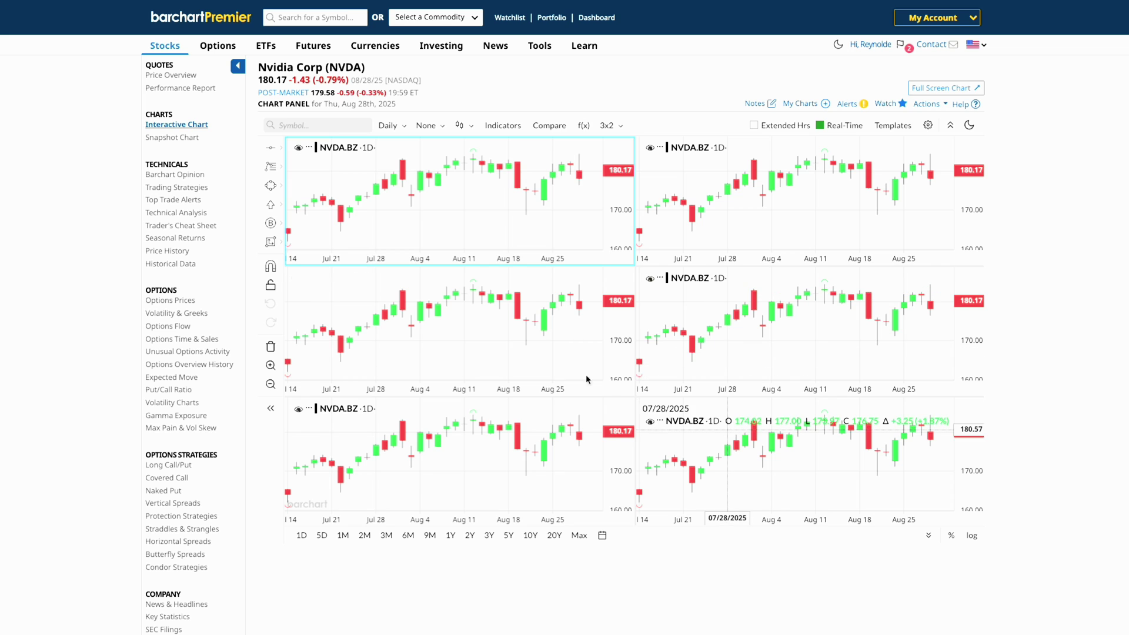
pyautogui.click(614, 126)
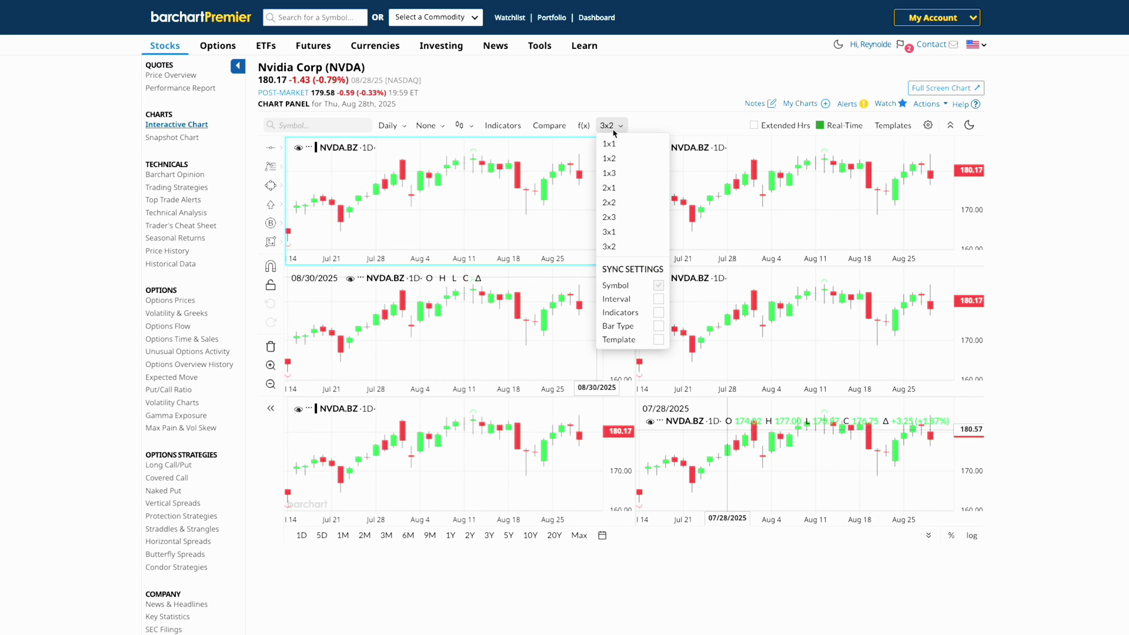
pyautogui.click(647, 186)
pyautogui.click(614, 126)
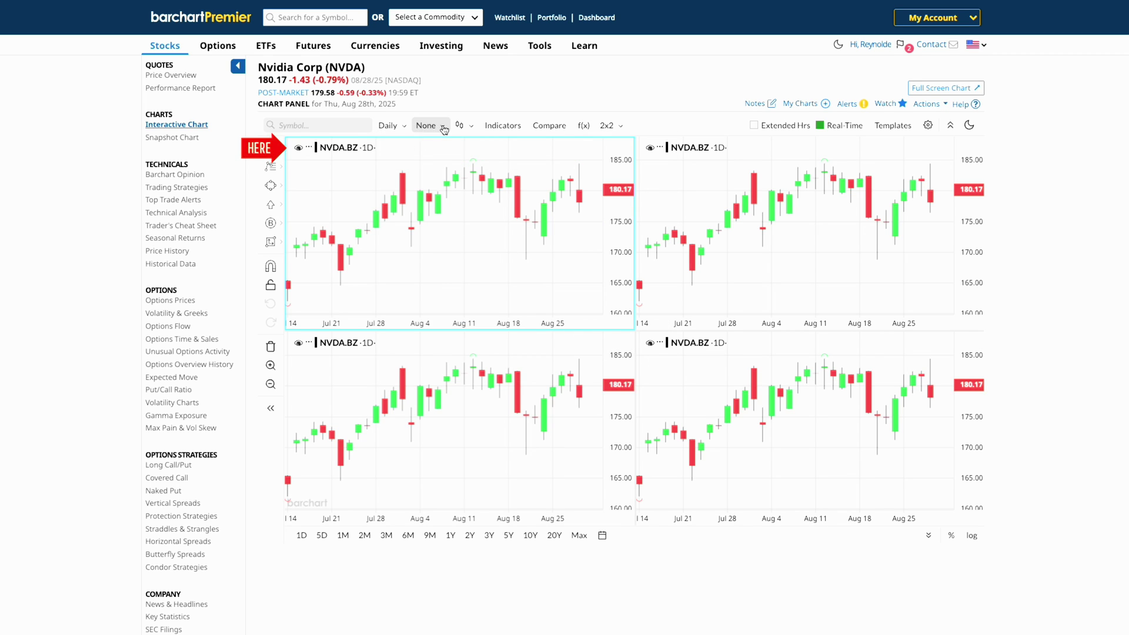
# Make the top-left chart Heikin Ashi, top-right 4-hour bars and bottom-left weekly bars
pyautogui.click(464, 125)
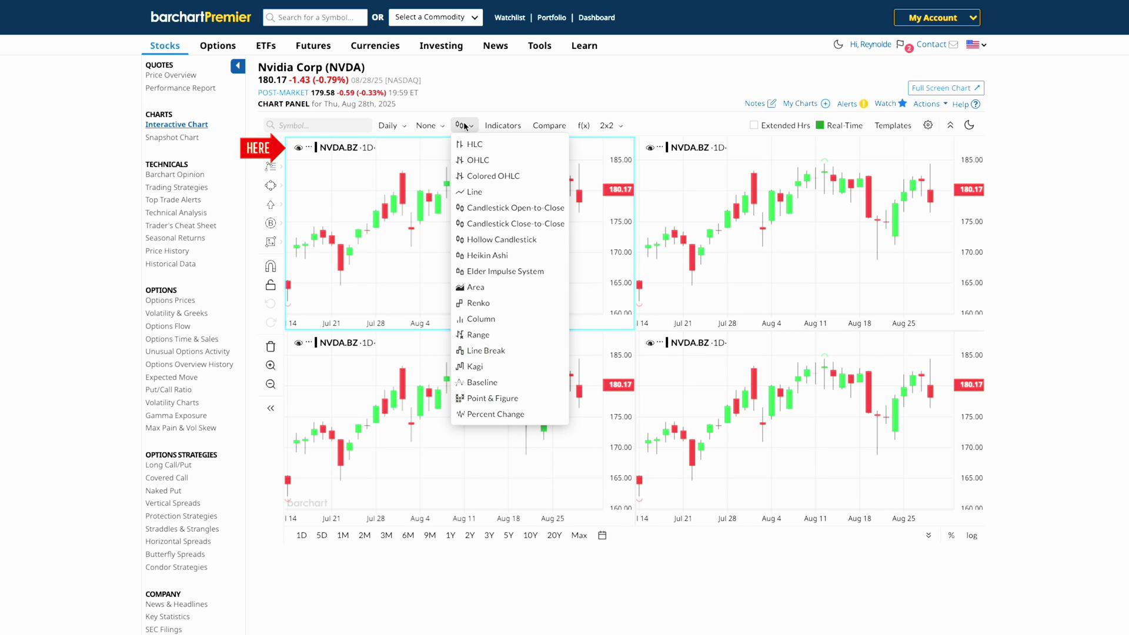
pyautogui.click(487, 255)
pyautogui.click(390, 126)
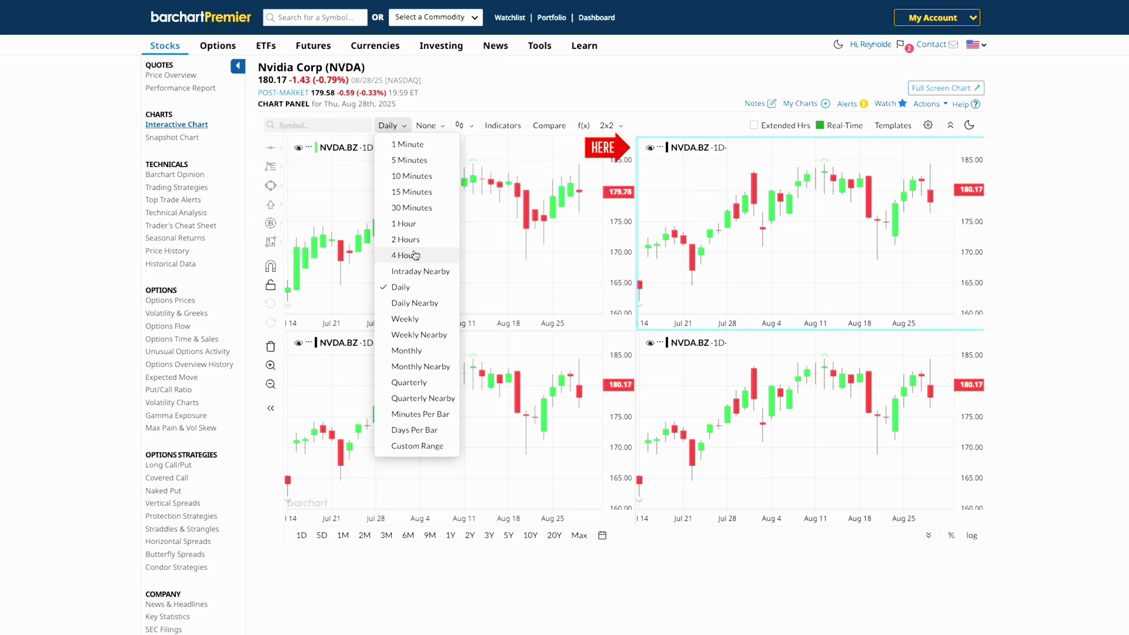
pyautogui.click(395, 254)
pyautogui.click(390, 126)
pyautogui.click(395, 279)
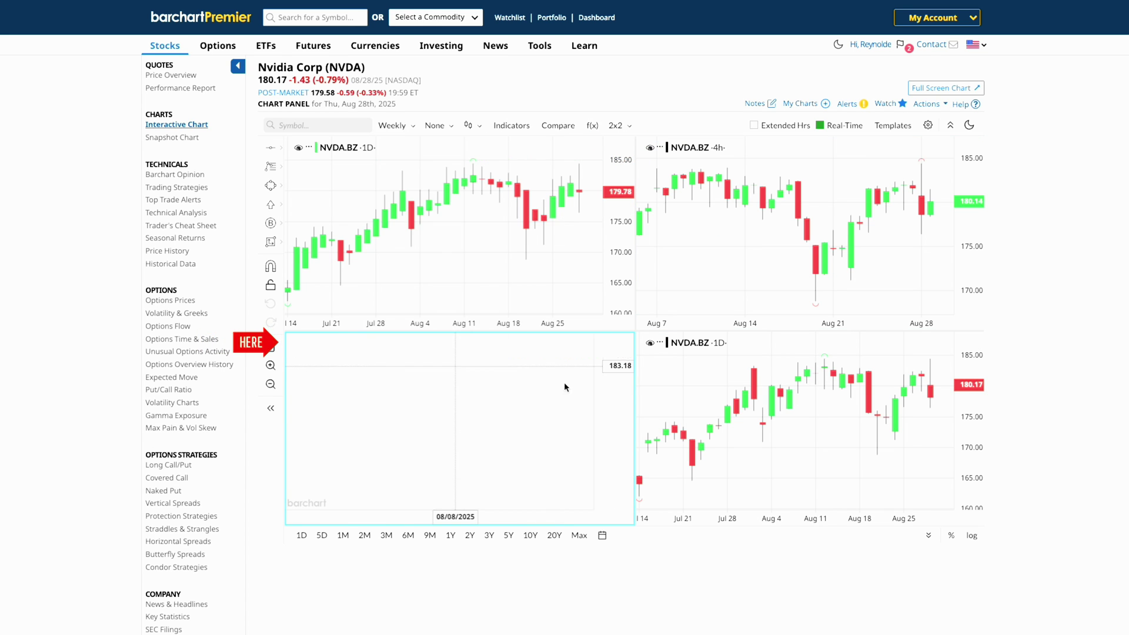
# Add Bollinger Bands (20, 2) to the bottom-right NVDA chart
pyautogui.click(694, 412)
pyautogui.click(503, 125)
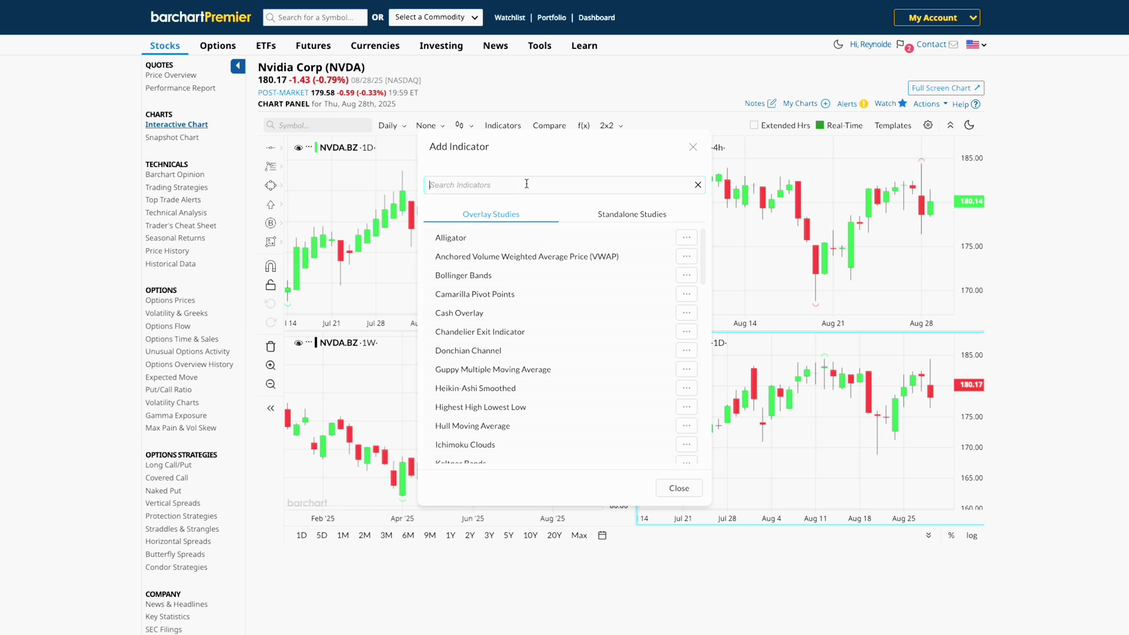
pyautogui.click(538, 279)
pyautogui.click(631, 485)
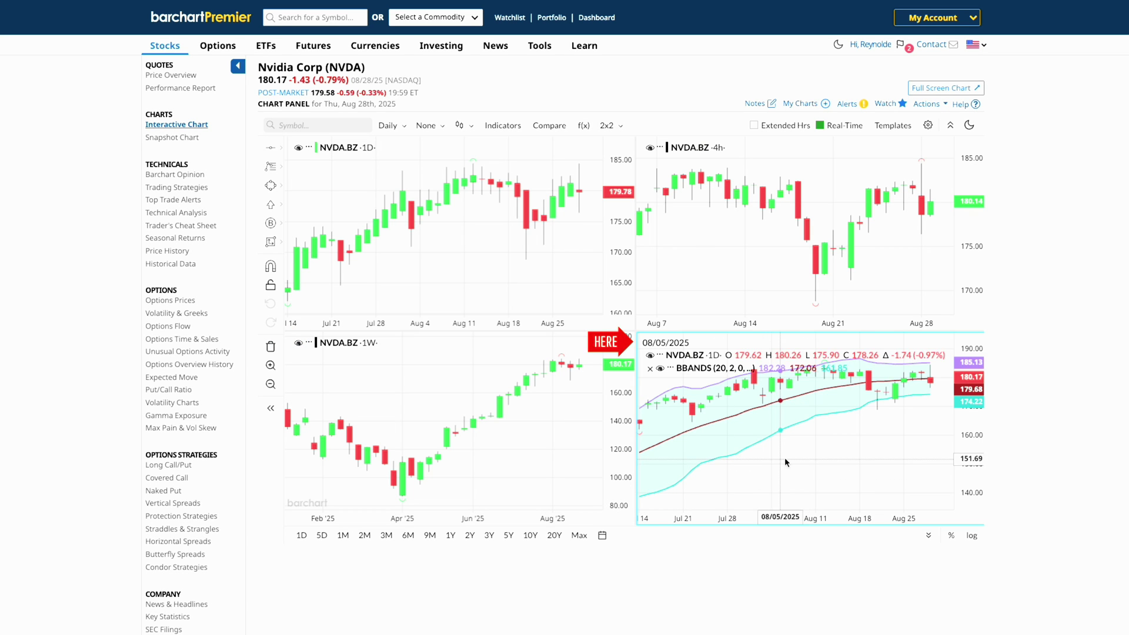
pyautogui.click(612, 126)
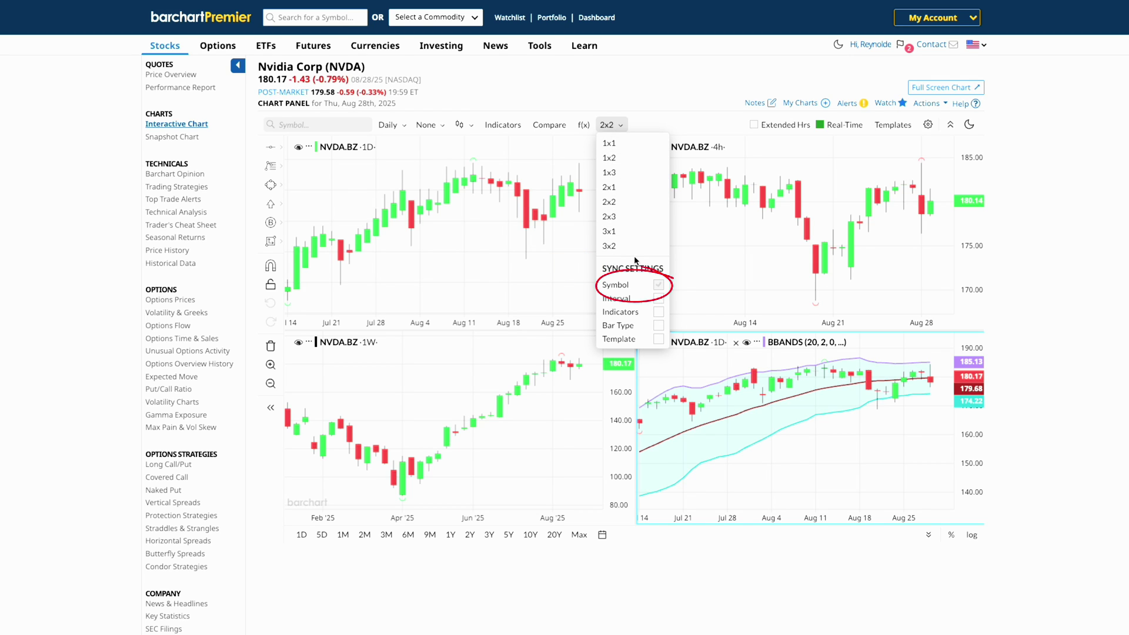
# Turn on Interval and Bar Type sync so all four panes show daily candles
pyautogui.click(659, 300)
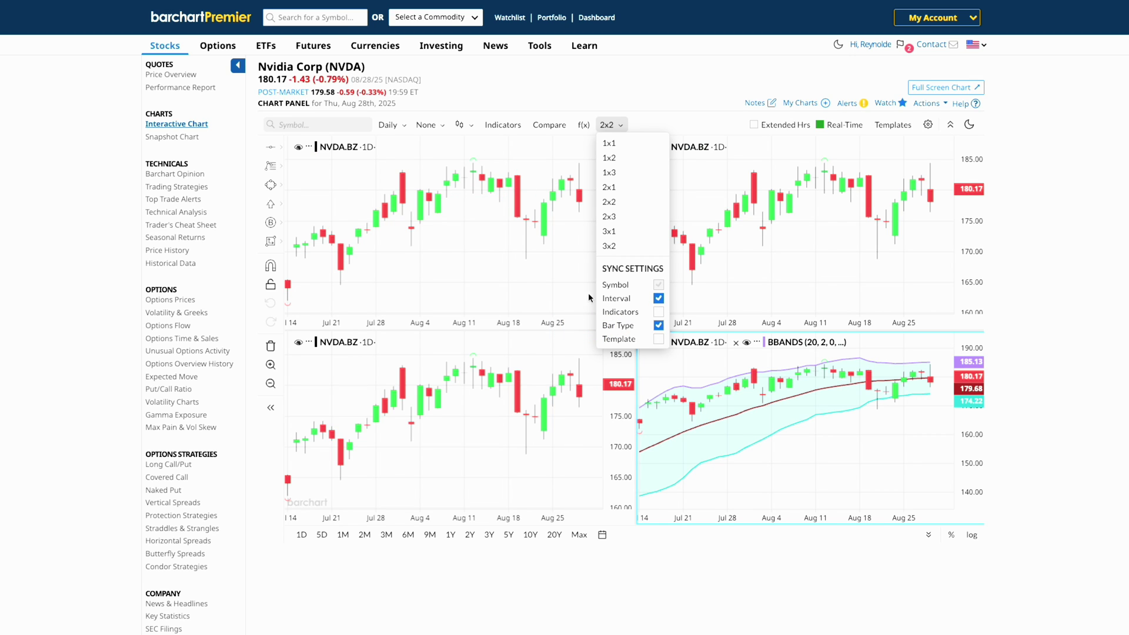
pyautogui.click(562, 275)
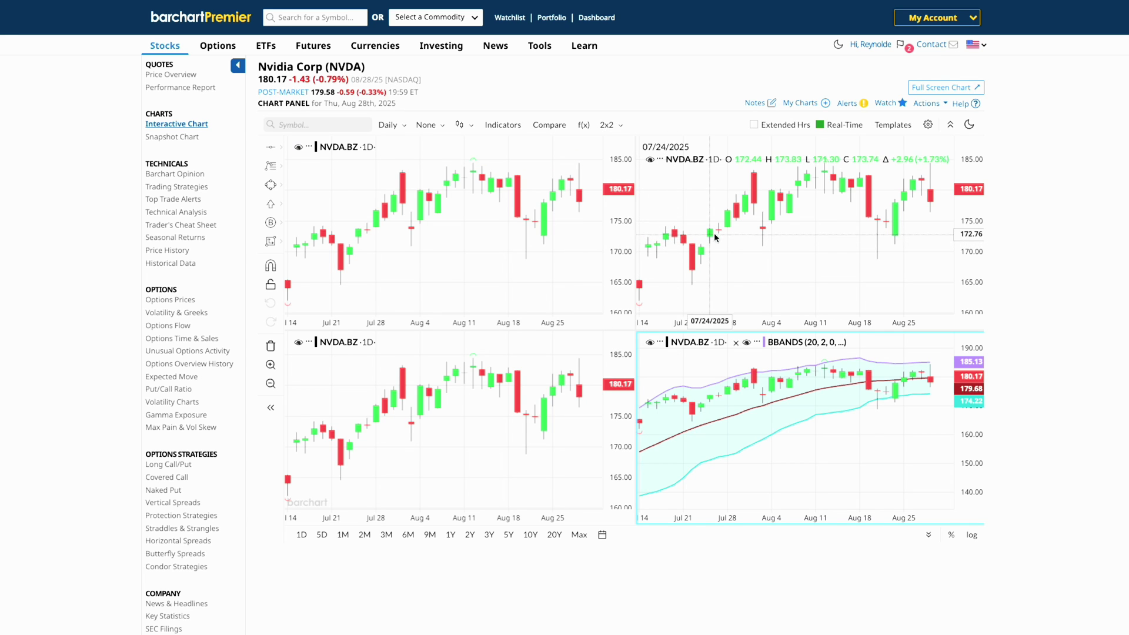
# Save the 2x2 NVDA grid as a grid template named '4 Grid Charts'
pyautogui.click(906, 130)
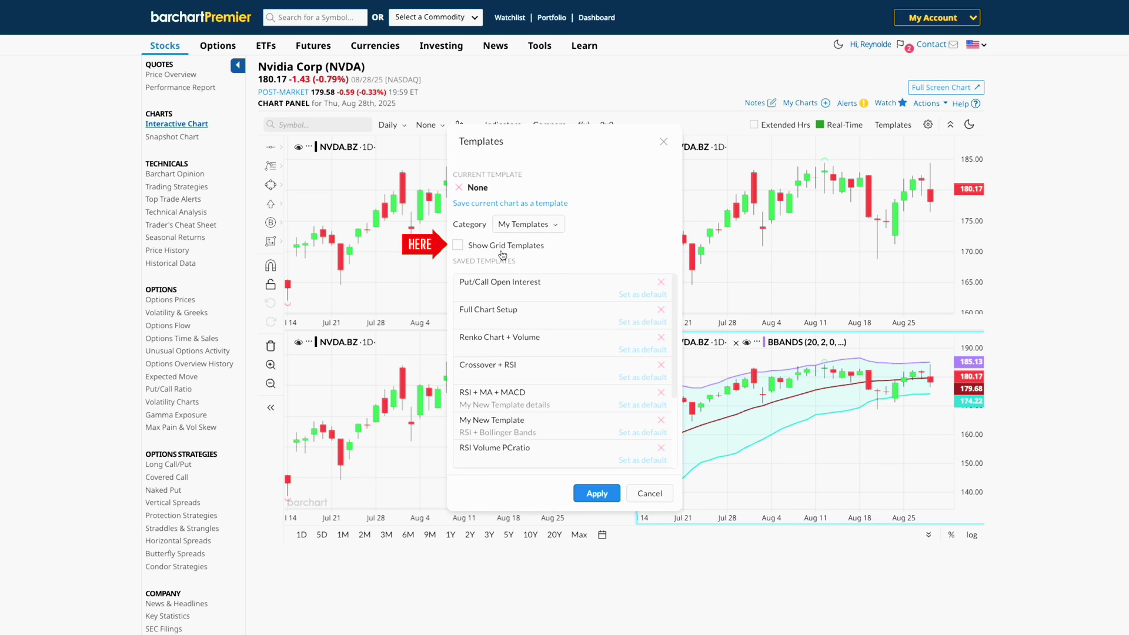
pyautogui.click(498, 249)
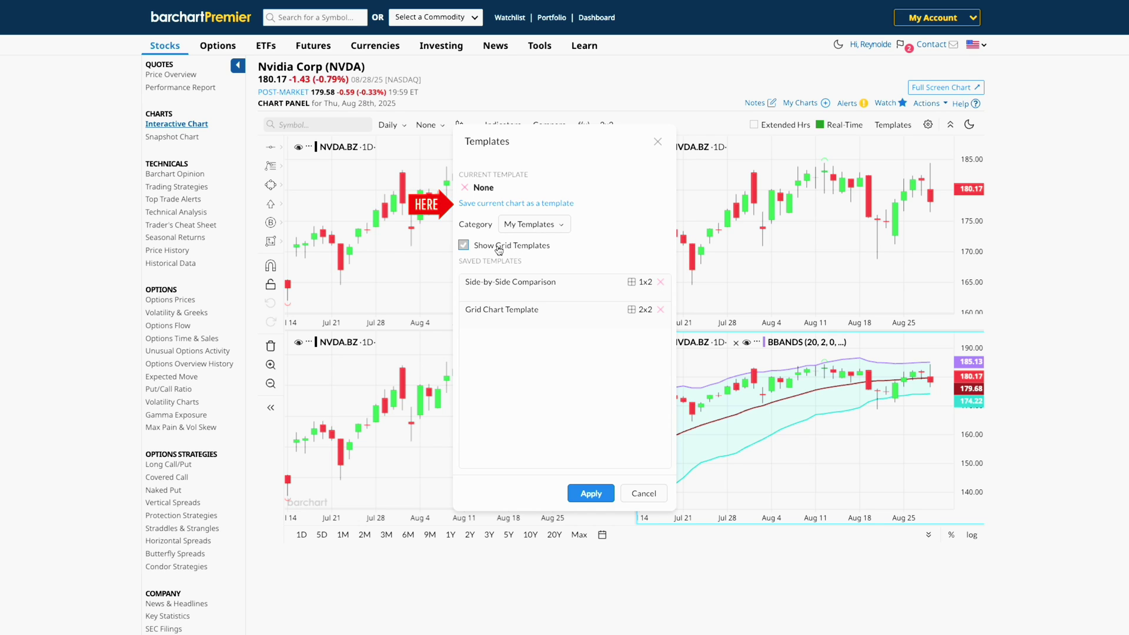
pyautogui.click(544, 204)
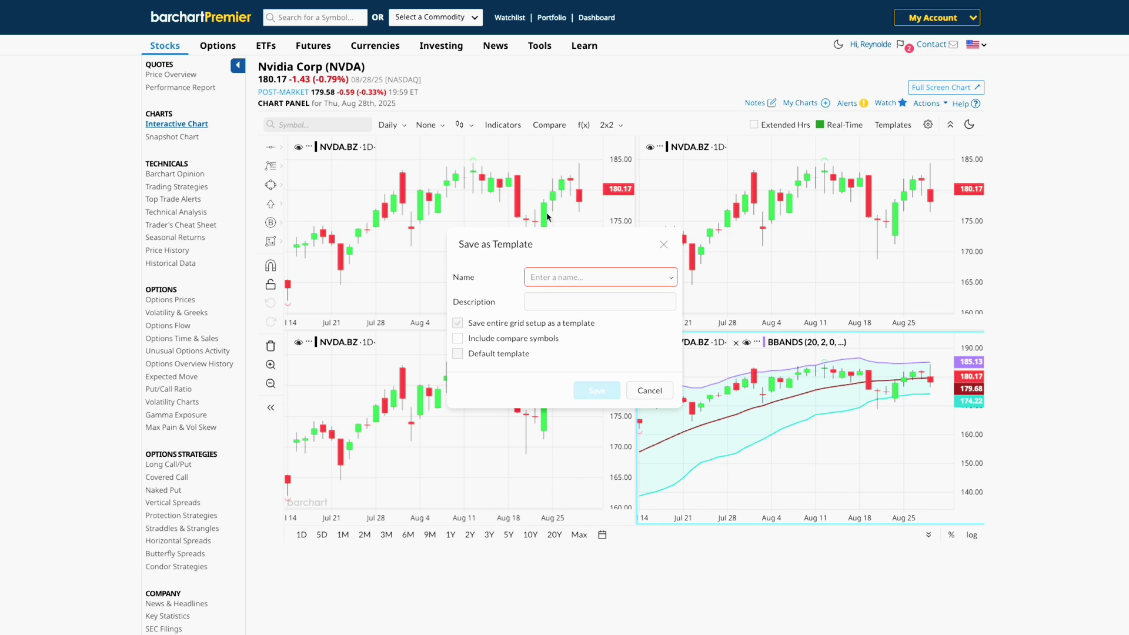
pyautogui.write('4 Grid Charts')
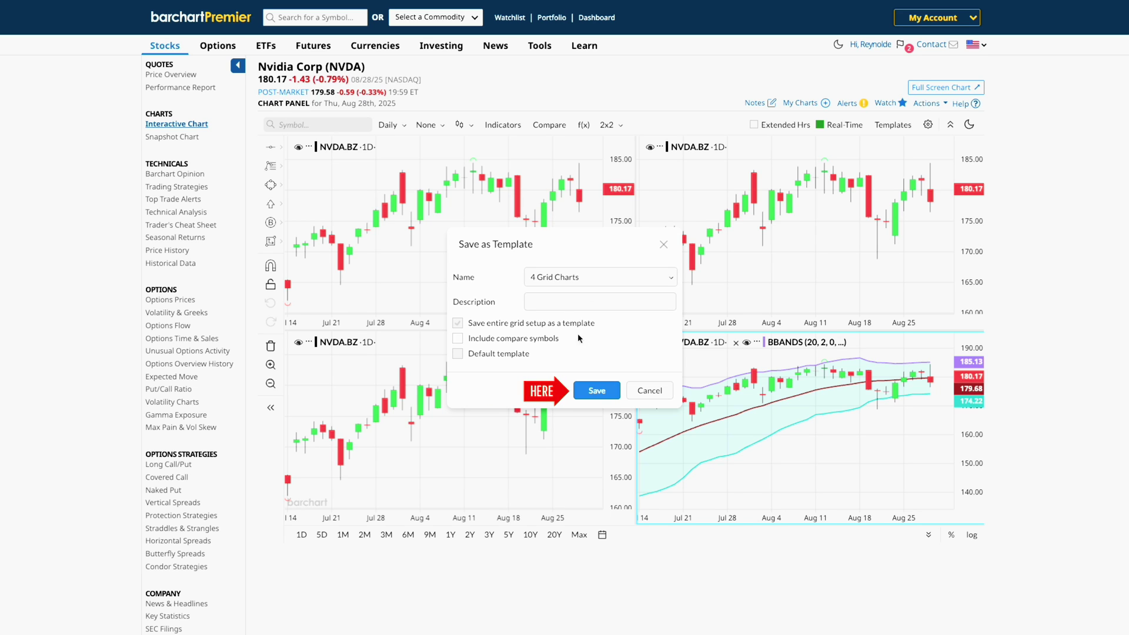
pyautogui.click(597, 390)
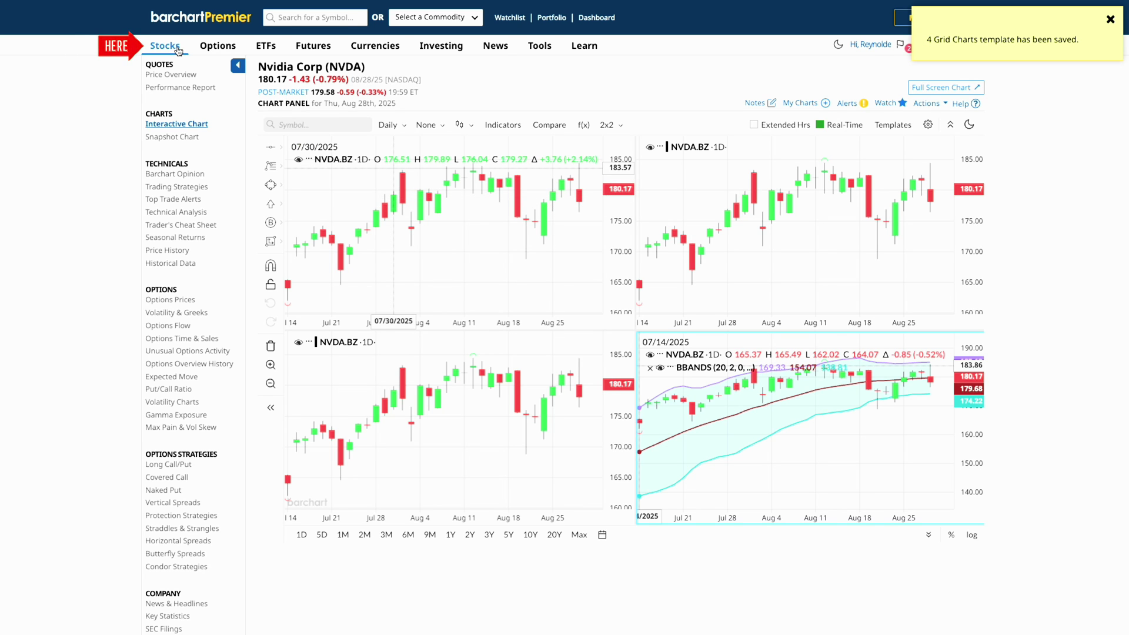
# Open the Top 100 Stocks To Buy list and browse it as flipcharts
pyautogui.moveTo(178, 51)
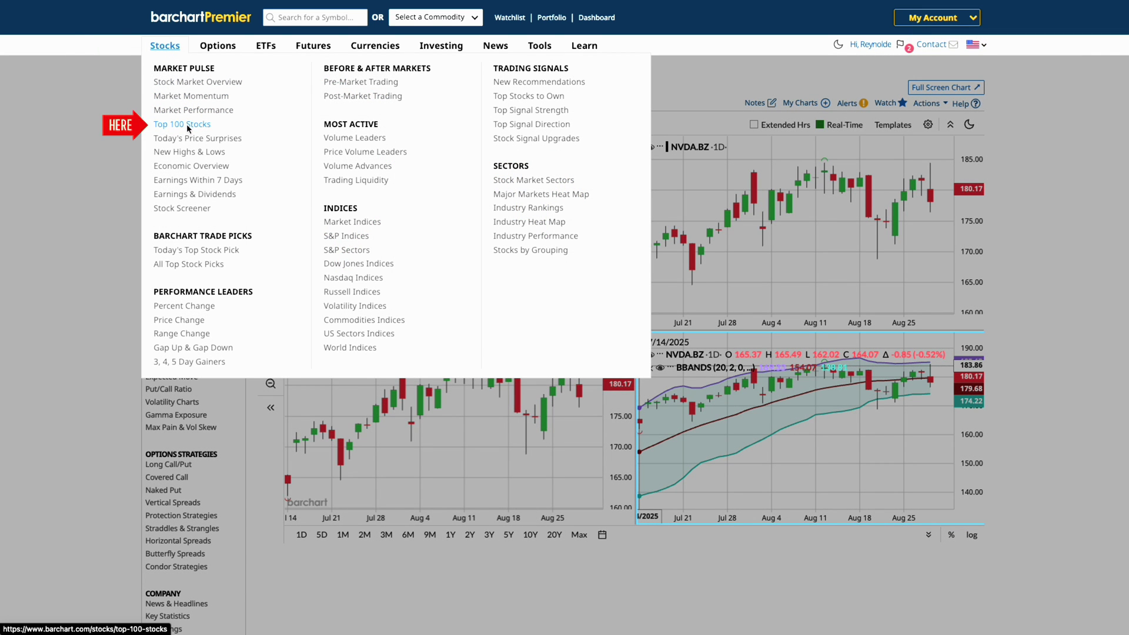
pyautogui.click(189, 124)
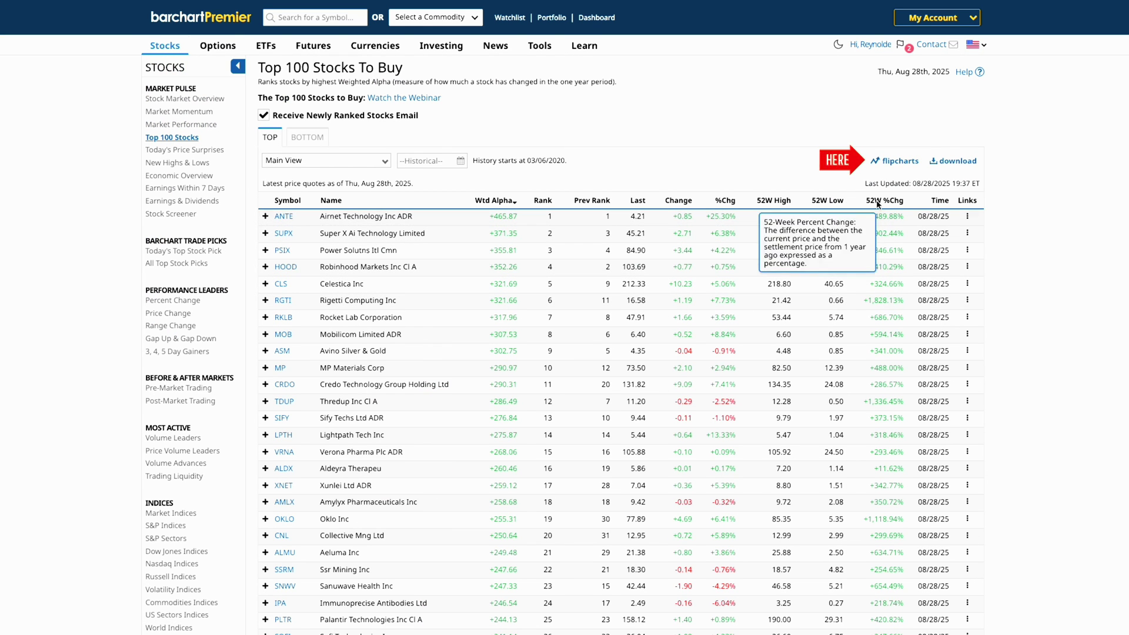
pyautogui.click(892, 165)
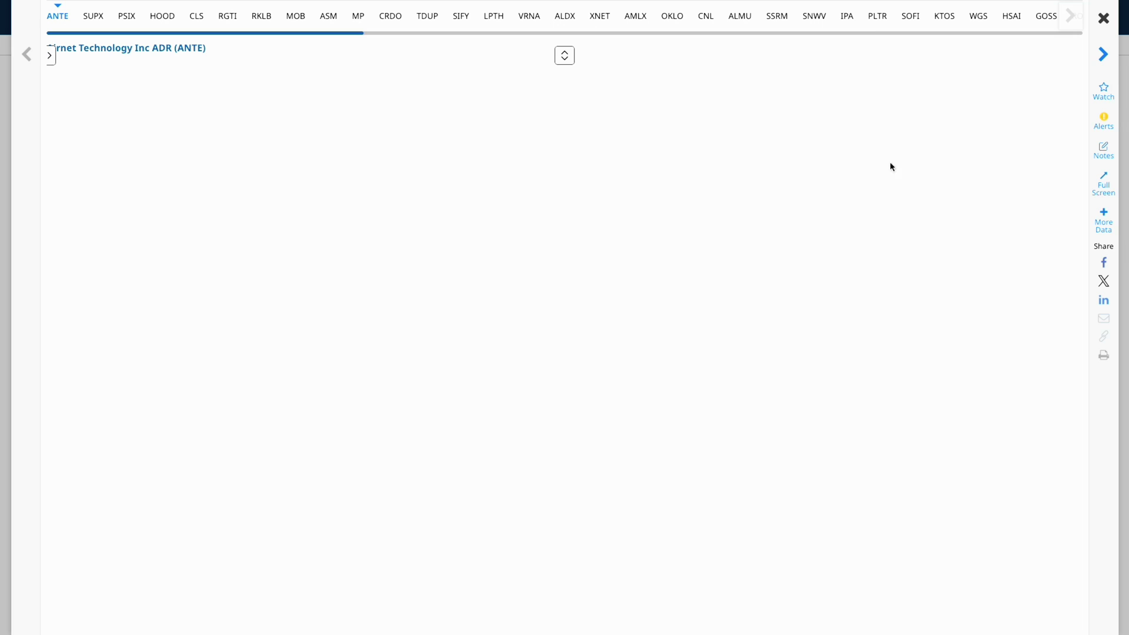
# Show six flipcharts at once (ANTE, SUPX, PSIX, HOOD, CLS, RGTI) in a 3x2 grid
pyautogui.click(421, 67)
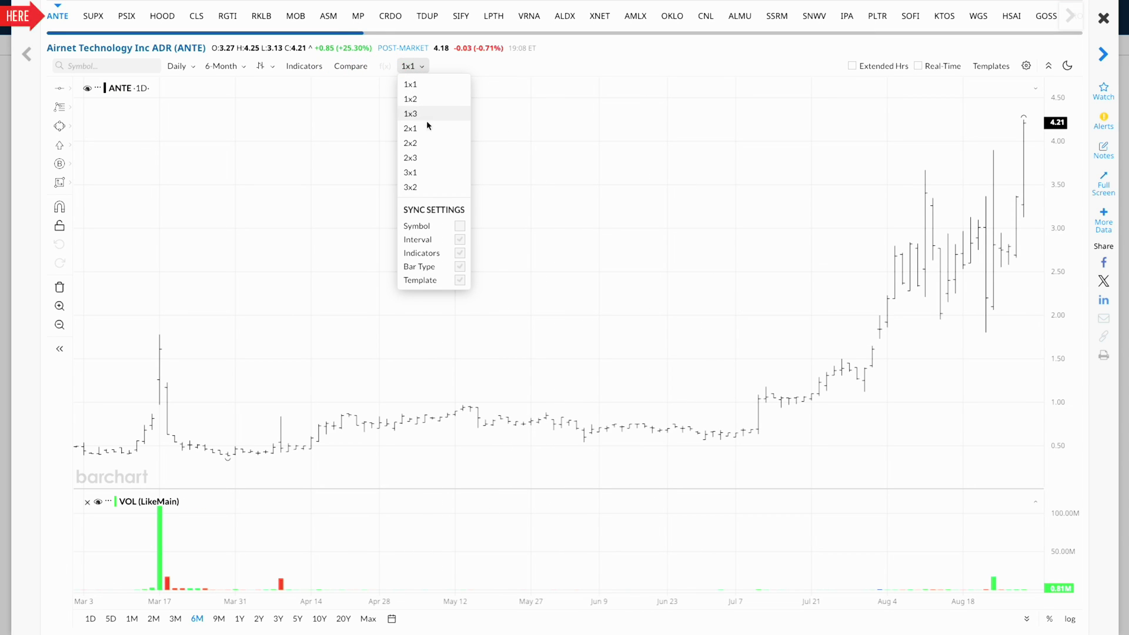
pyautogui.click(435, 146)
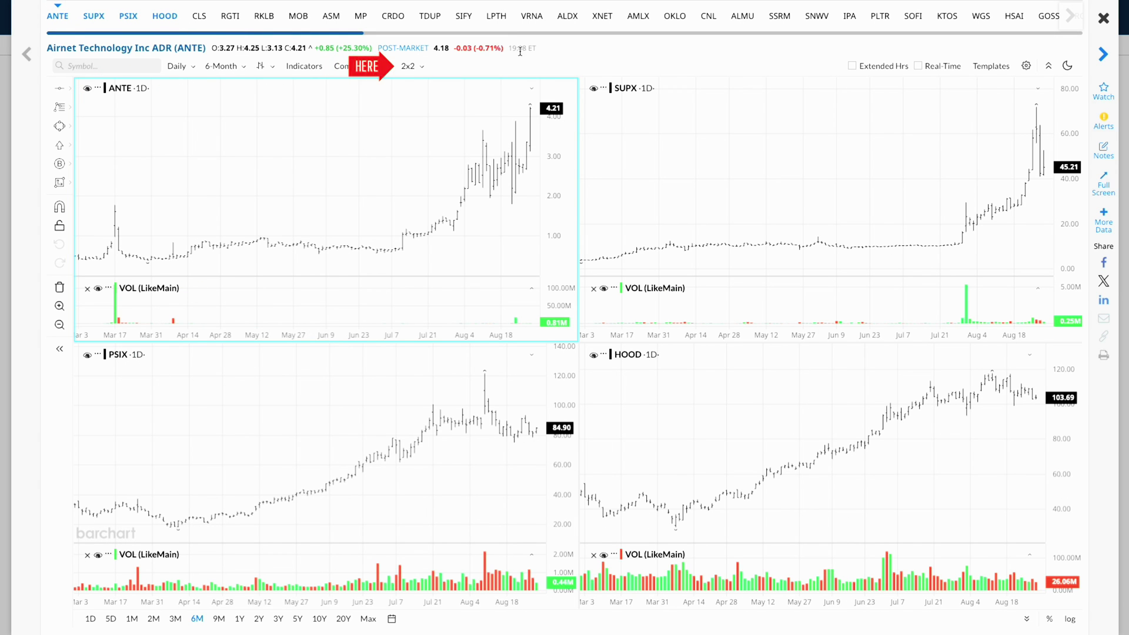
pyautogui.click(412, 67)
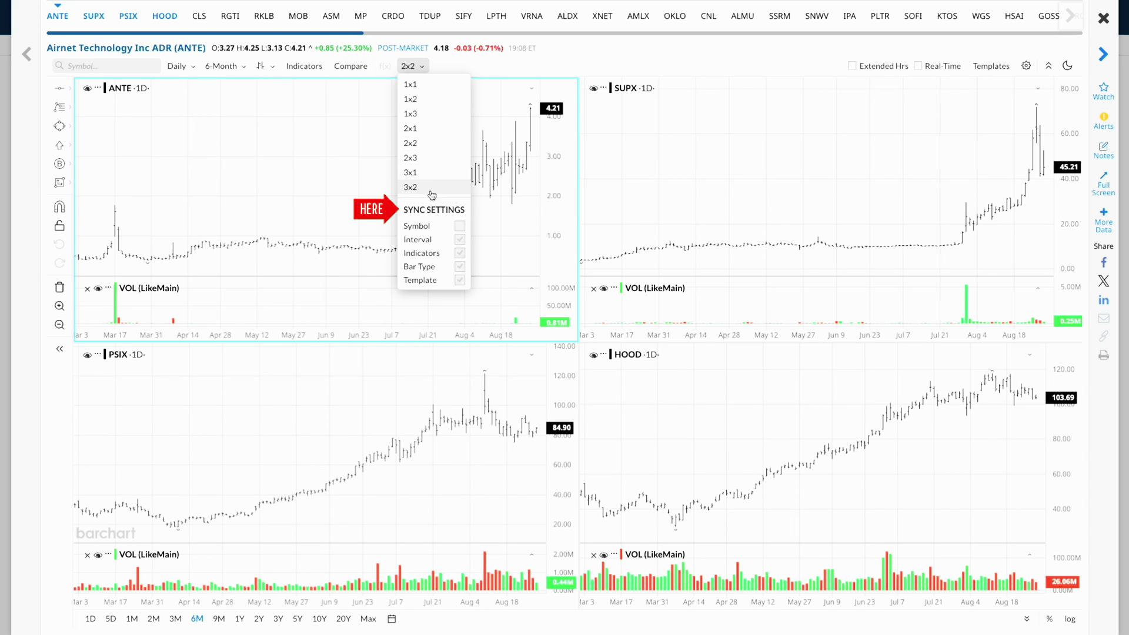
pyautogui.click(420, 187)
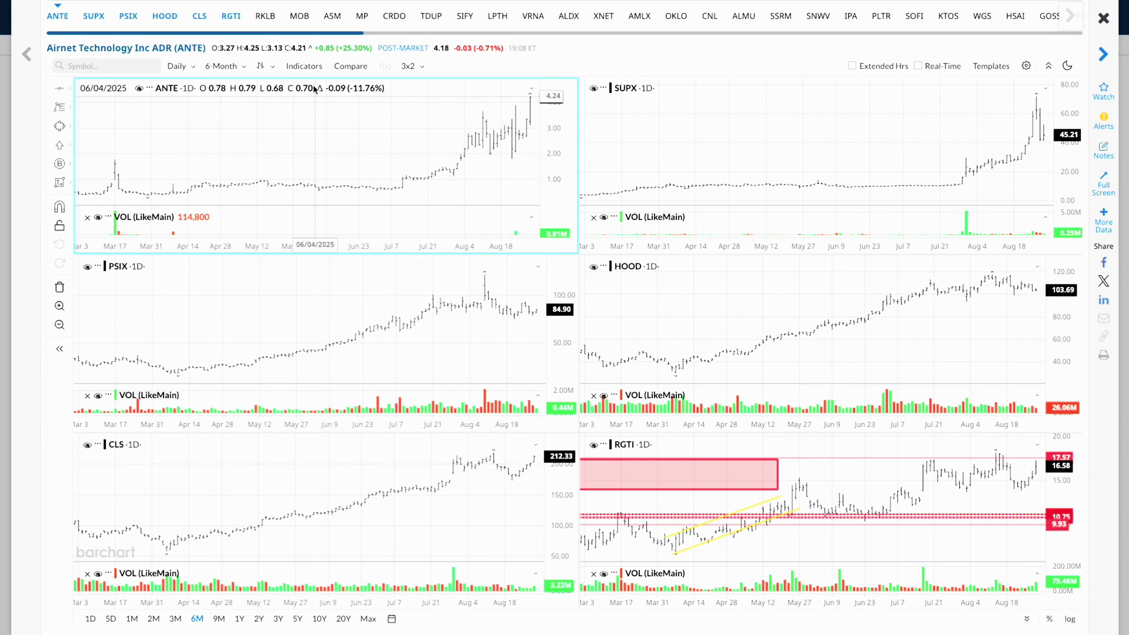
pyautogui.click(304, 66)
# Add the RSI (14) indicator beneath every chart in the grid
pyautogui.write('rsi')
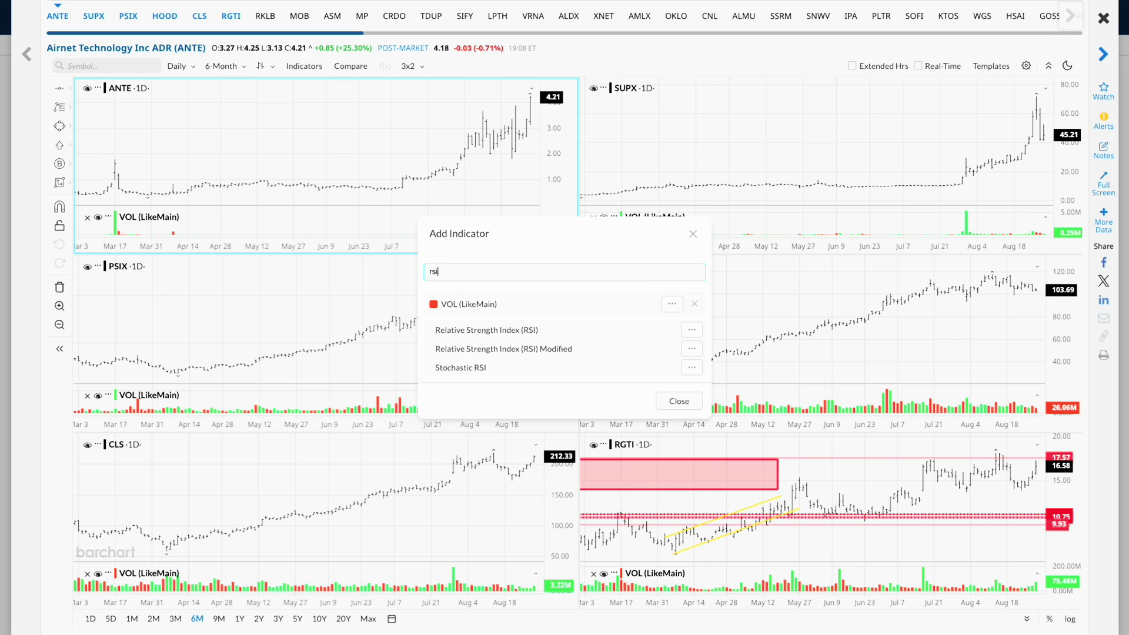
pyautogui.click(547, 331)
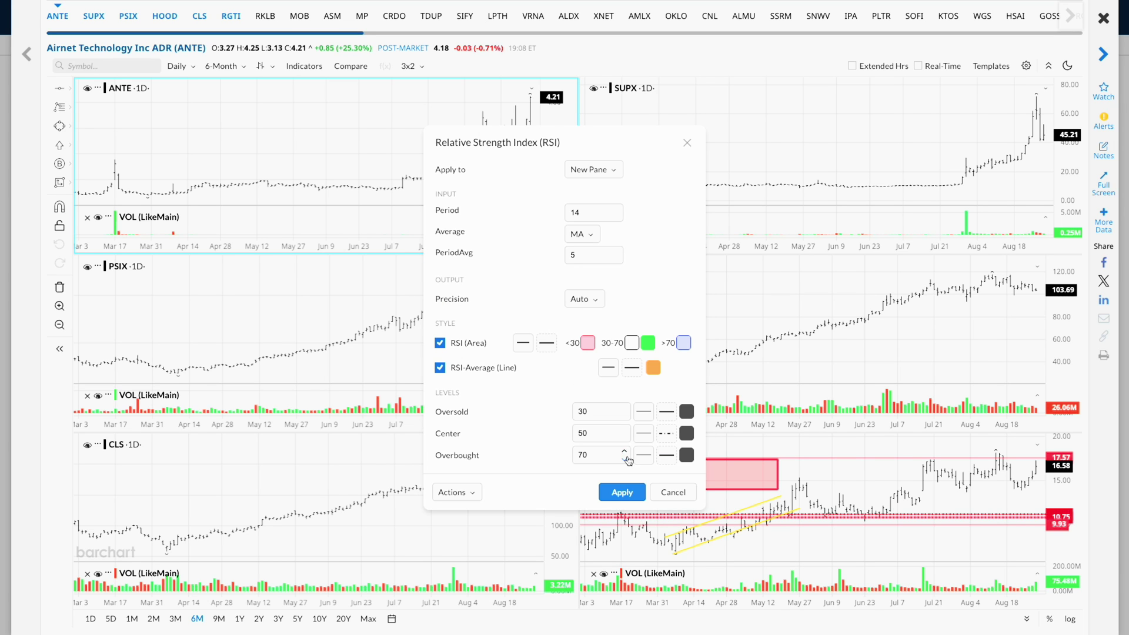
pyautogui.click(622, 492)
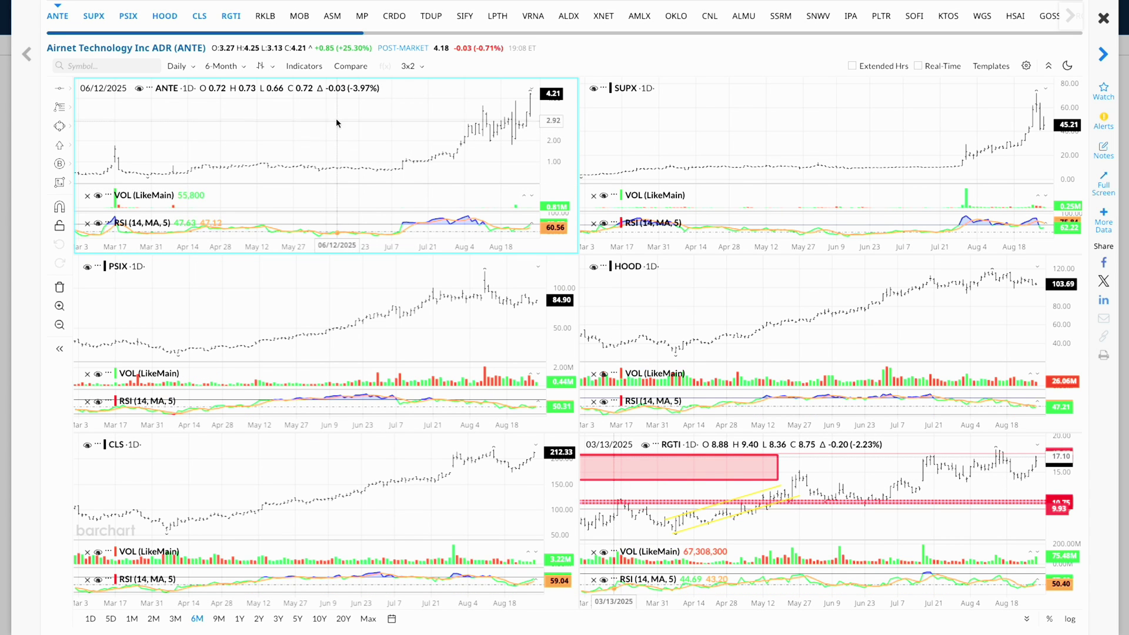
# Draw all charts as Heikin Ashi candles
pyautogui.click(262, 66)
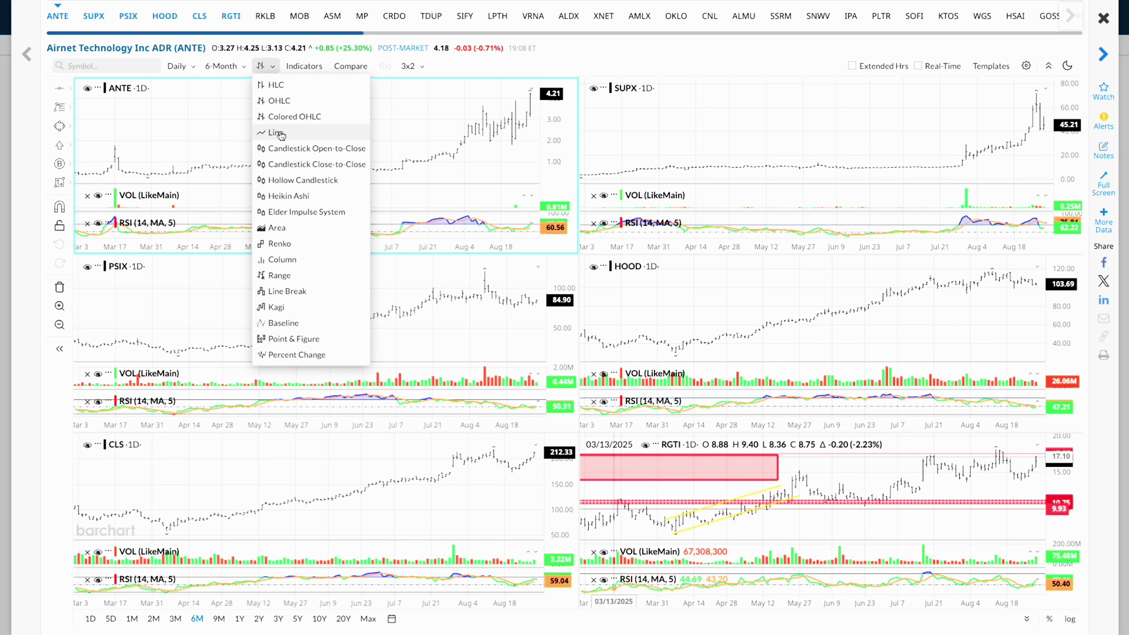
pyautogui.click(287, 180)
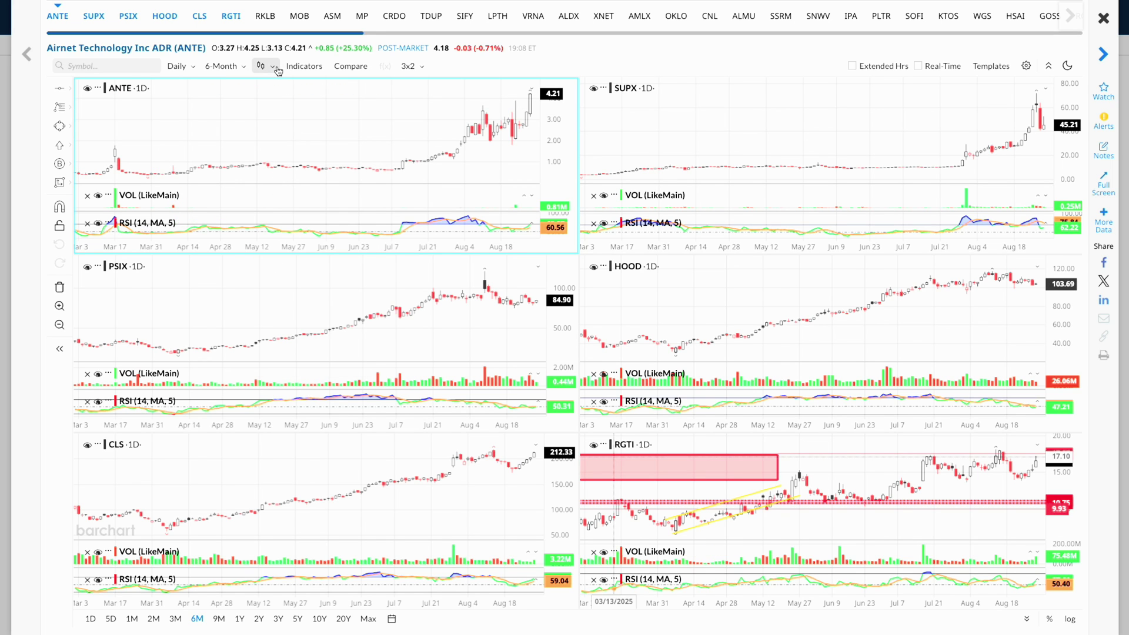
pyautogui.click(274, 67)
pyautogui.click(288, 191)
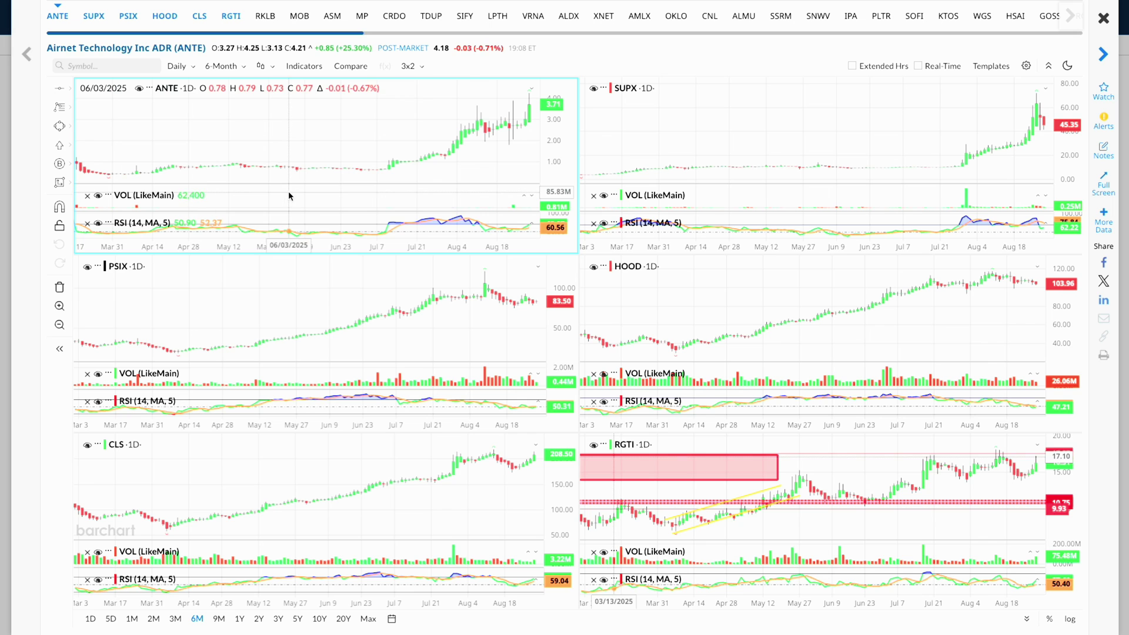
# Return to a 2x2 grid showing the ASM, MP, CRDO and TDUP group
pyautogui.click(417, 67)
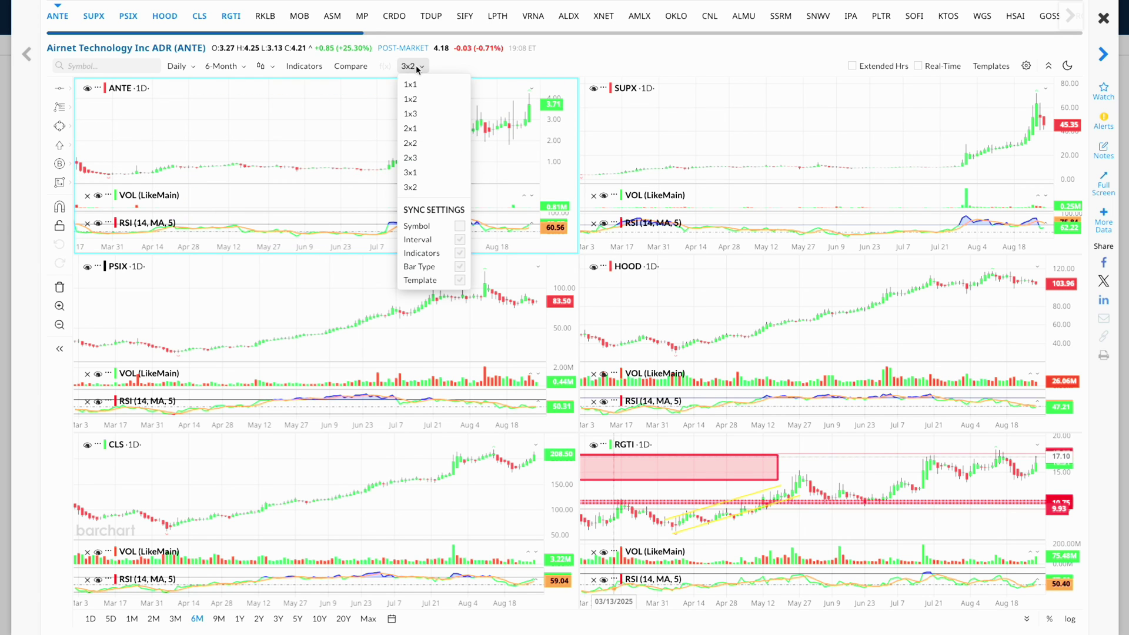
pyautogui.click(412, 142)
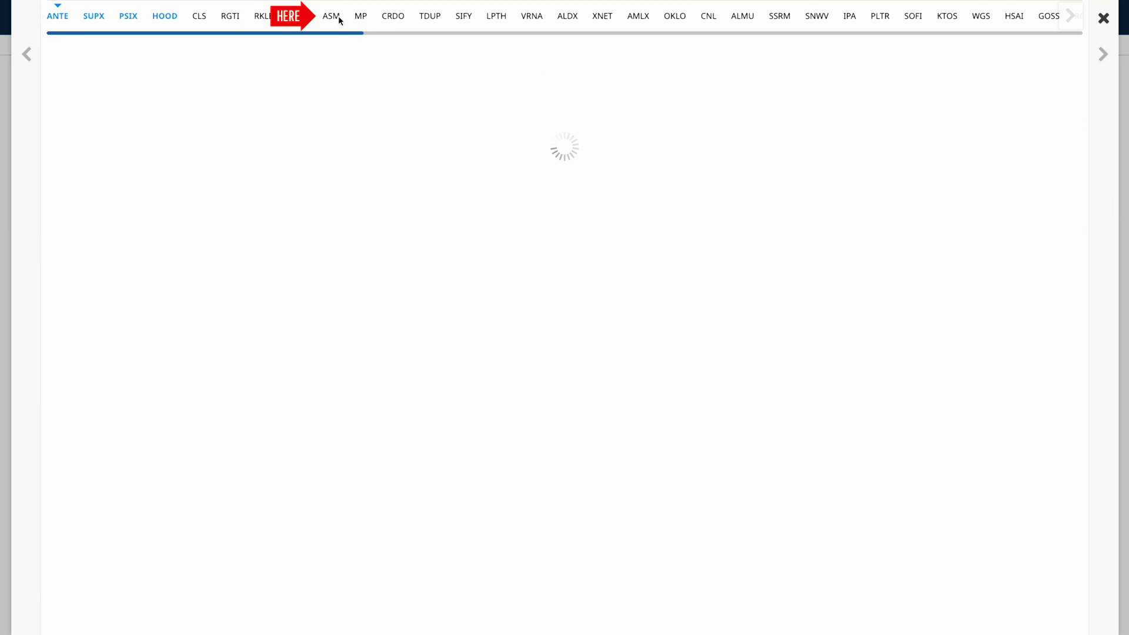
pyautogui.click(332, 19)
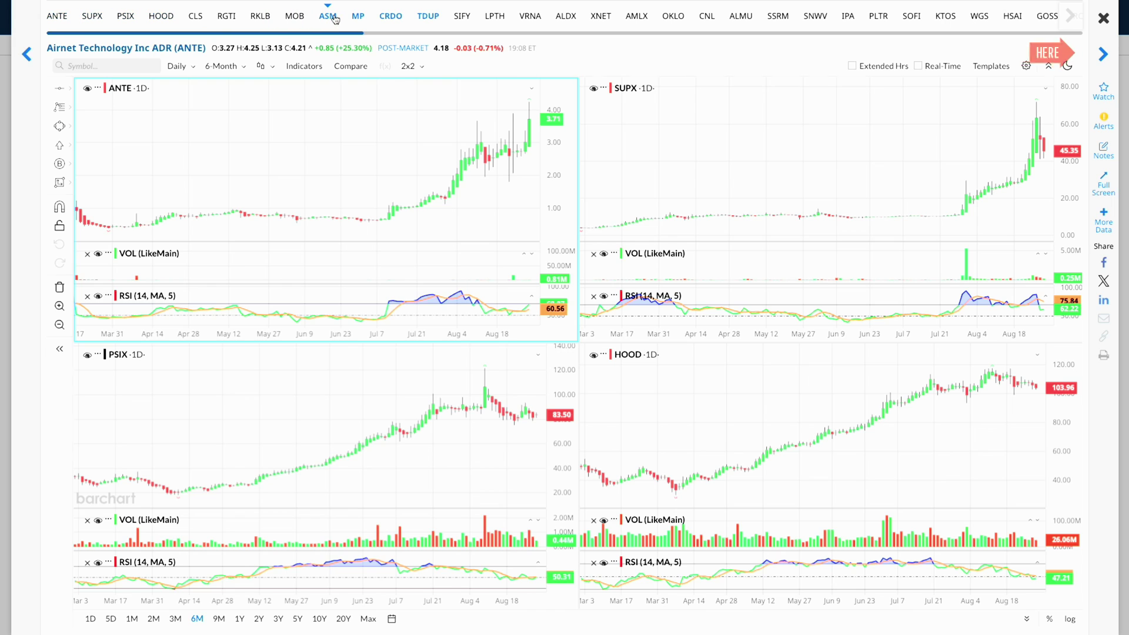
pyautogui.click(598, 18)
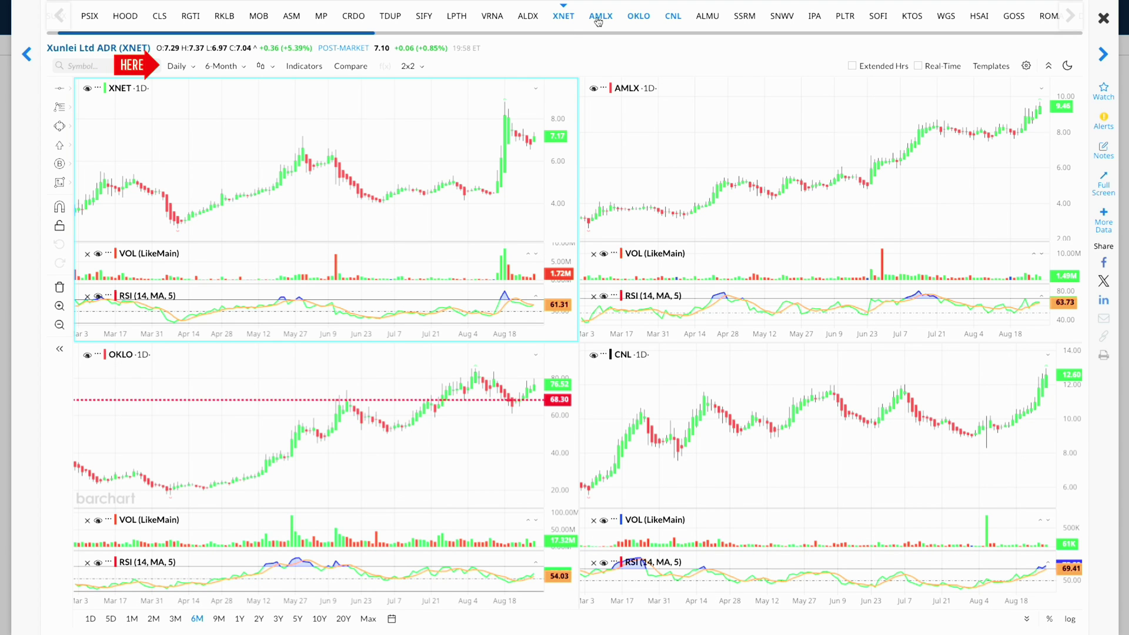
# Switch XNET, AMLX, OKLO and CNL to weekly bars and zoom out to several years
pyautogui.click(178, 66)
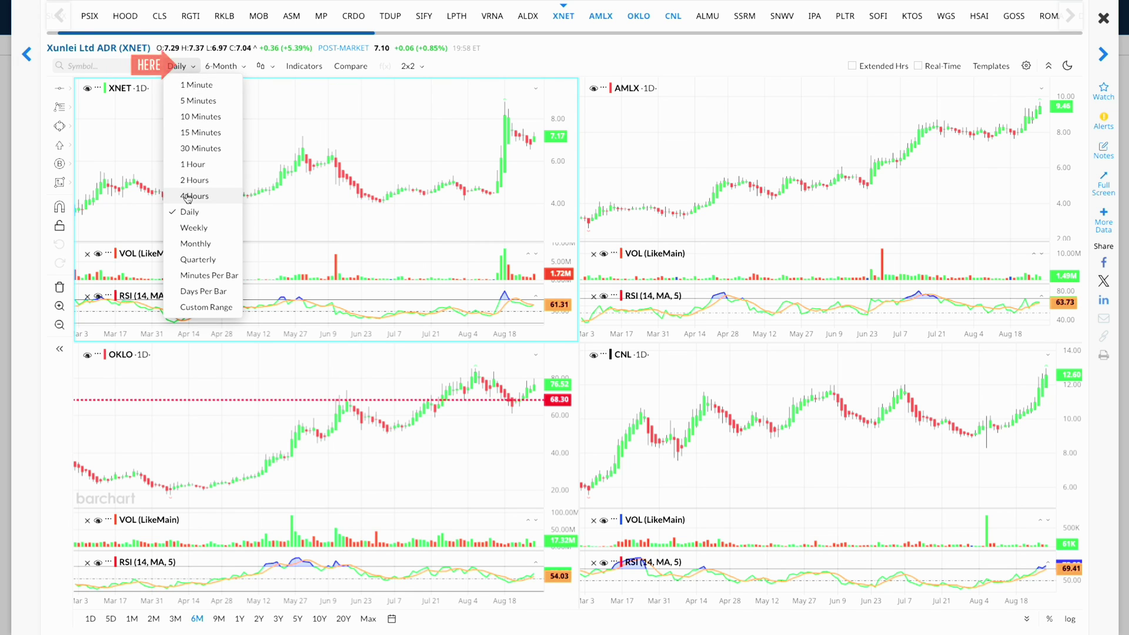
pyautogui.click(191, 228)
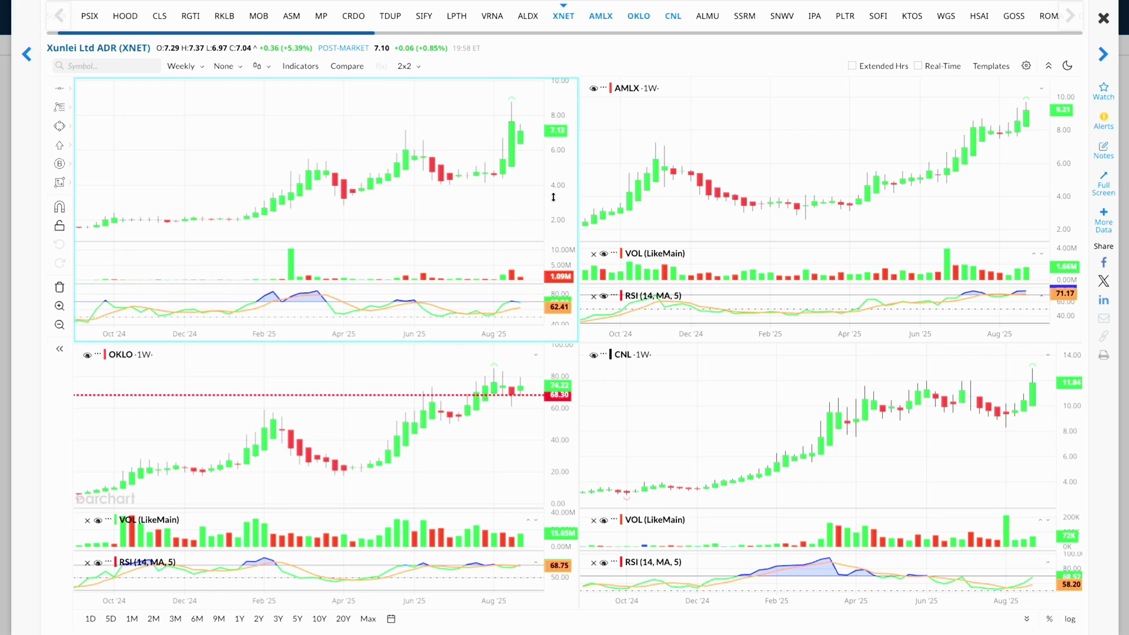
pyautogui.scroll(-5, 670, 177)
pyautogui.scroll(-2, 472, 215)
pyautogui.scroll(-2, 472, 215)
pyautogui.scroll(-5, 482, 376)
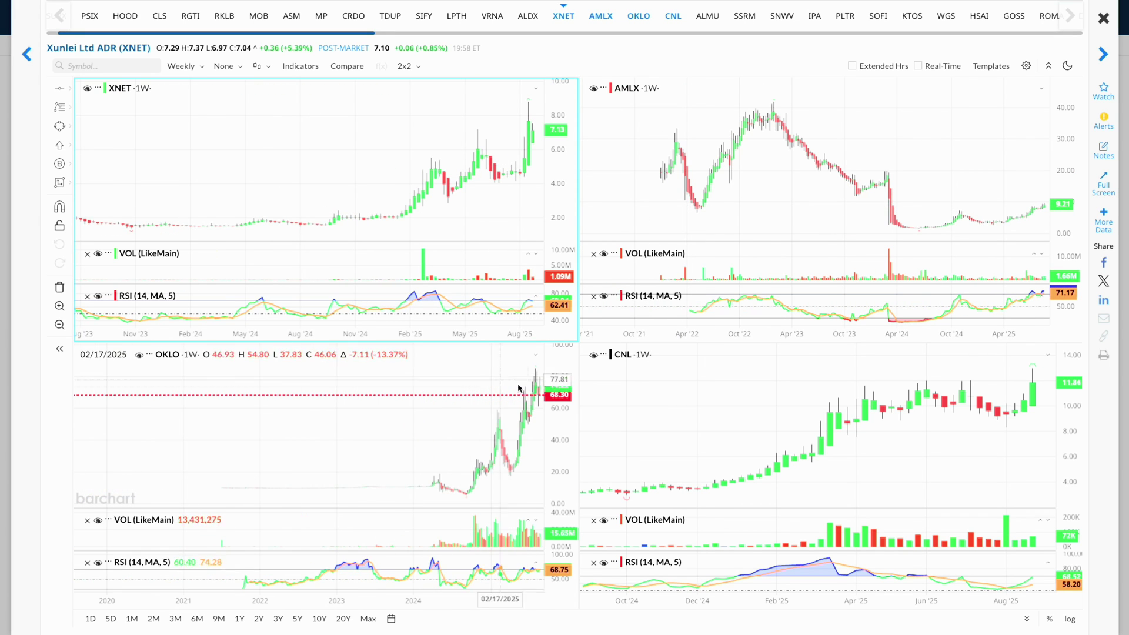
pyautogui.scroll(-5, 641, 426)
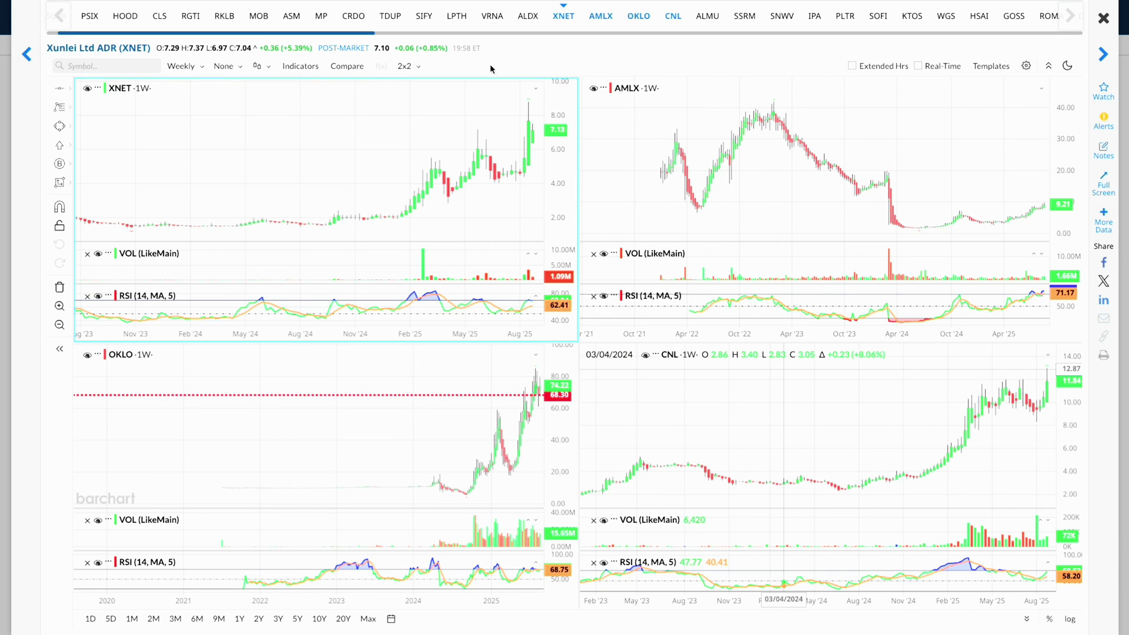
# Close the flipchart viewer and open the dashboard in a new tab
pyautogui.click(408, 66)
pyautogui.click(1104, 19)
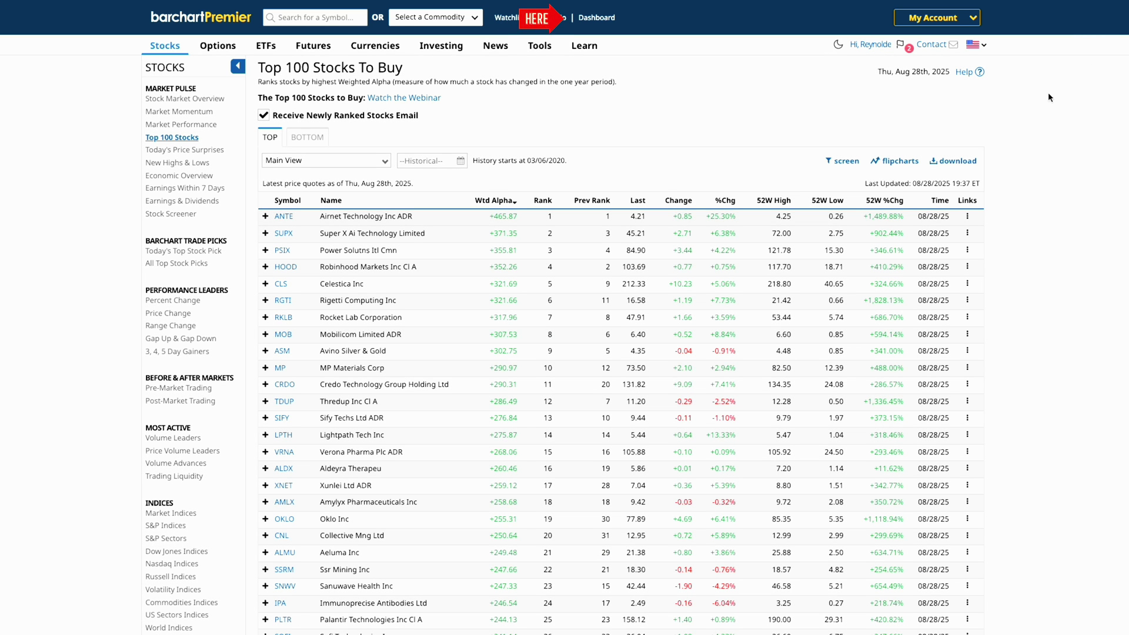
pyautogui.click(596, 17)
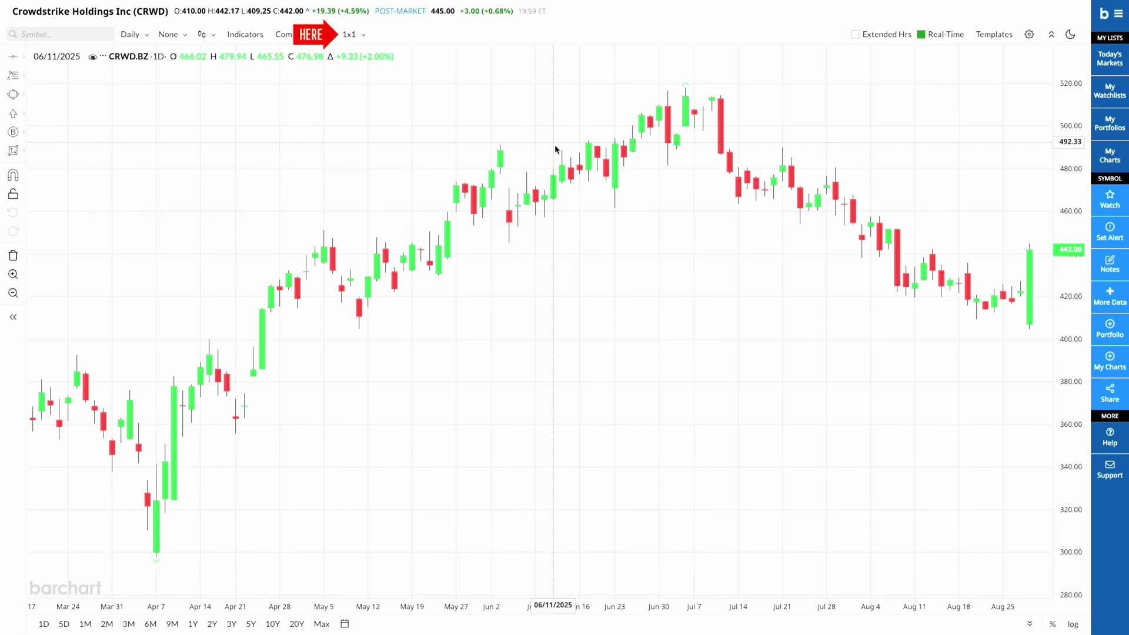
# Turn off Symbol, Interval and Bar Type sync and split the CRWD chart into 2x2
pyautogui.click(354, 34)
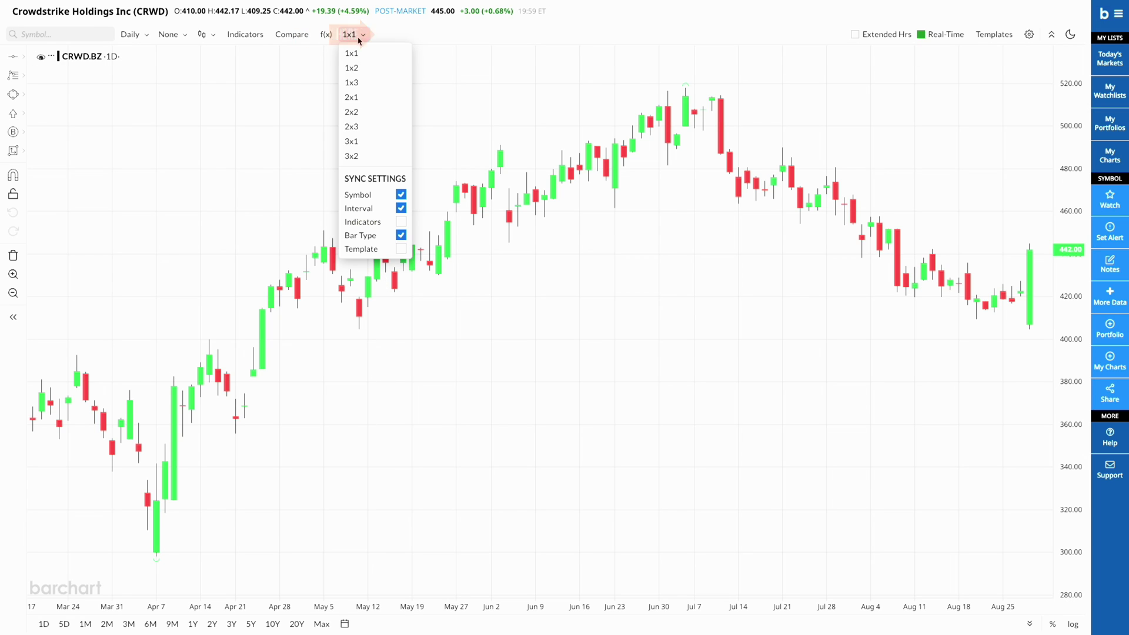
pyautogui.click(402, 196)
pyautogui.click(401, 209)
pyautogui.click(402, 236)
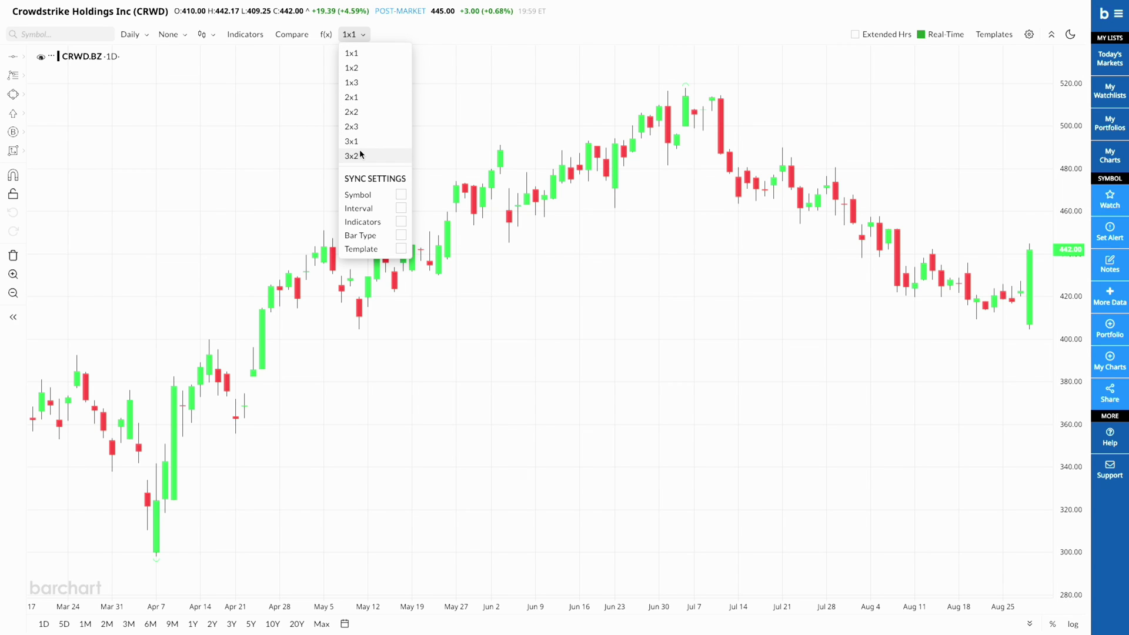
pyautogui.click(364, 111)
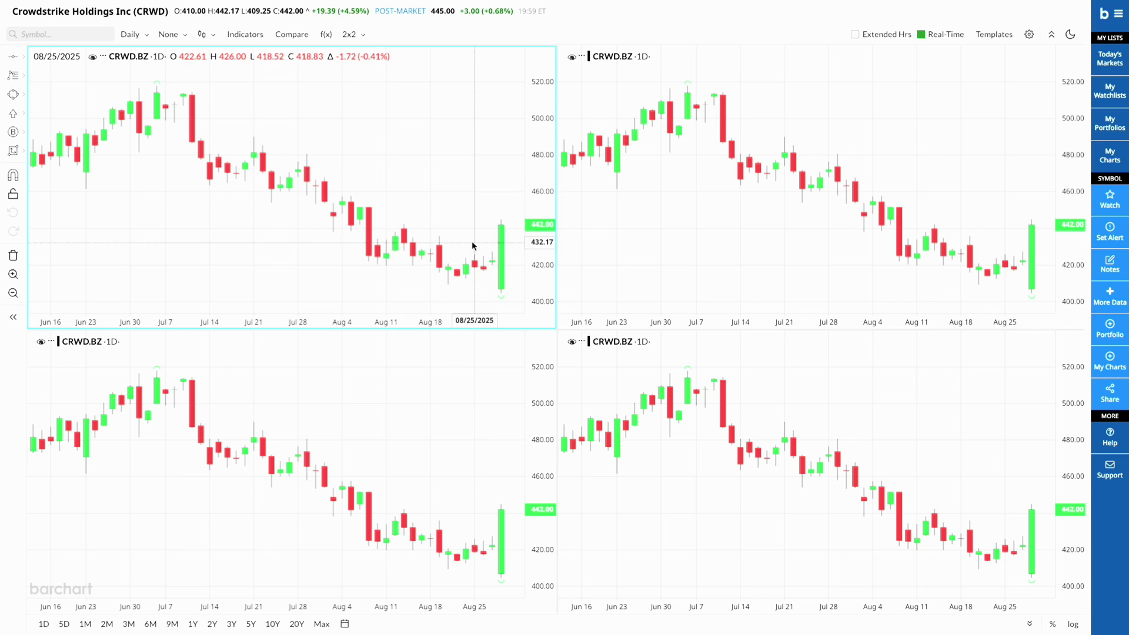
# Load HOOD from the Top 100 Stocks list into the top-right chart
pyautogui.click(758, 124)
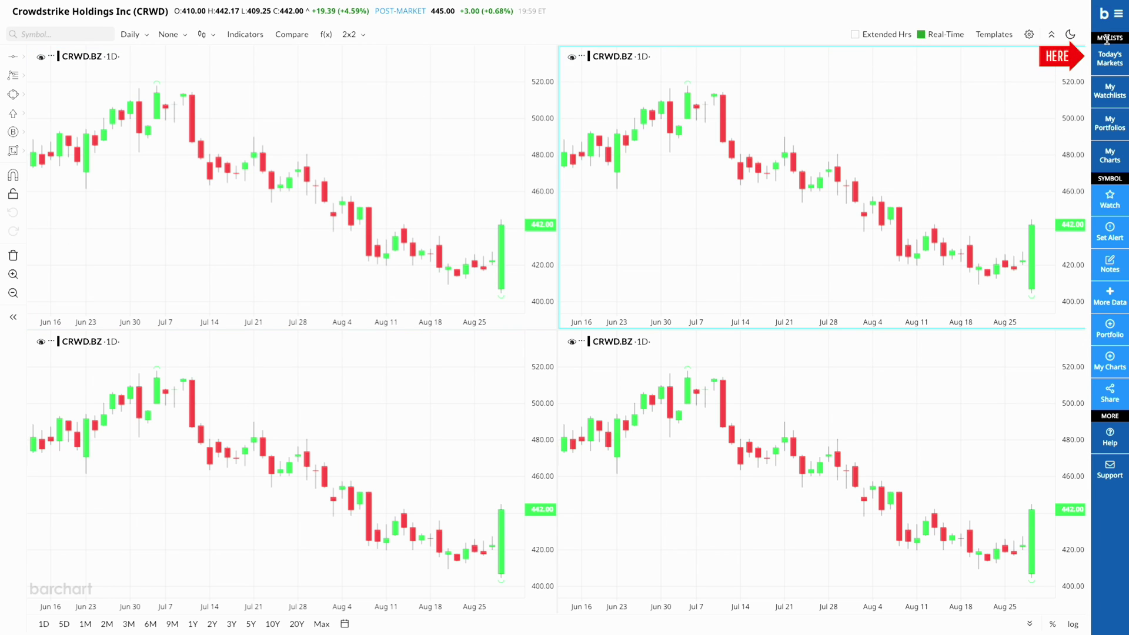
pyautogui.click(1107, 63)
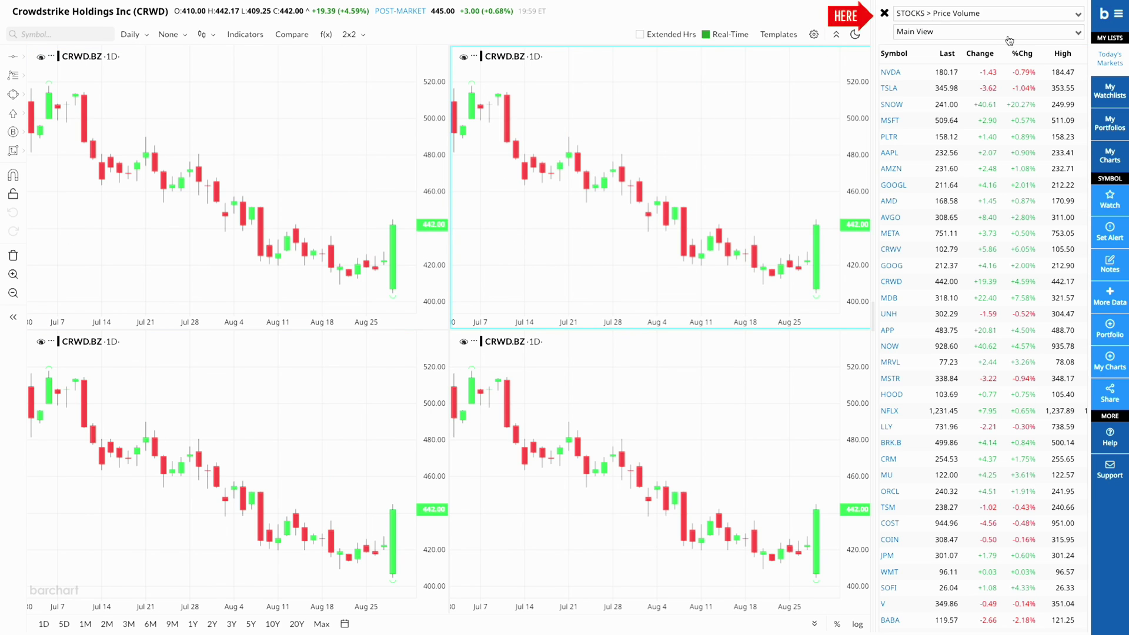
pyautogui.click(1000, 13)
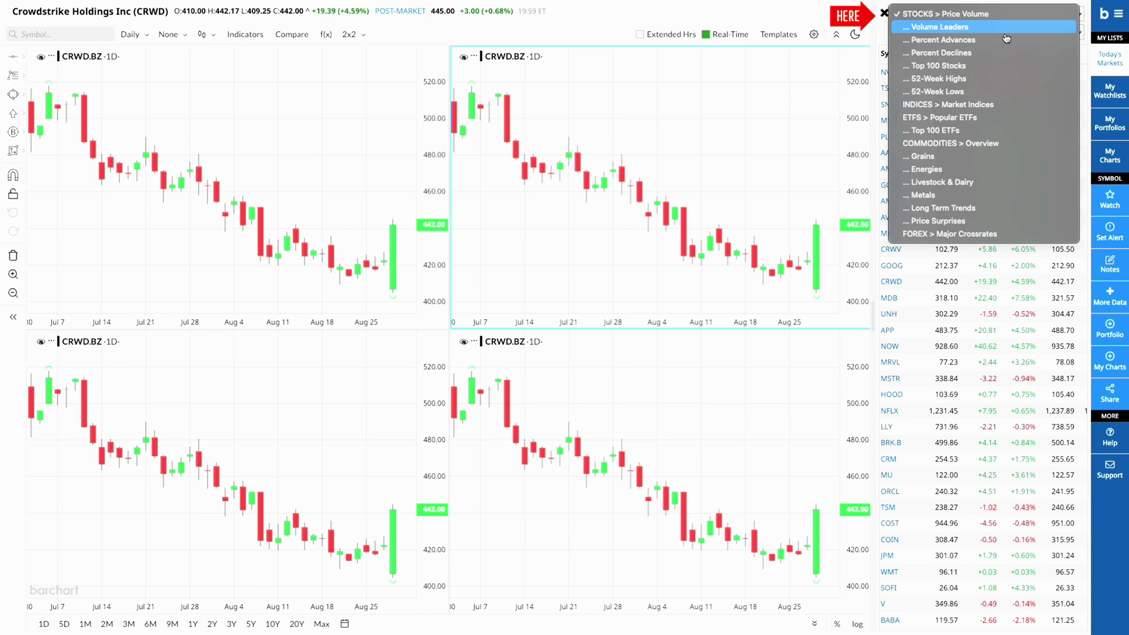
pyautogui.click(988, 66)
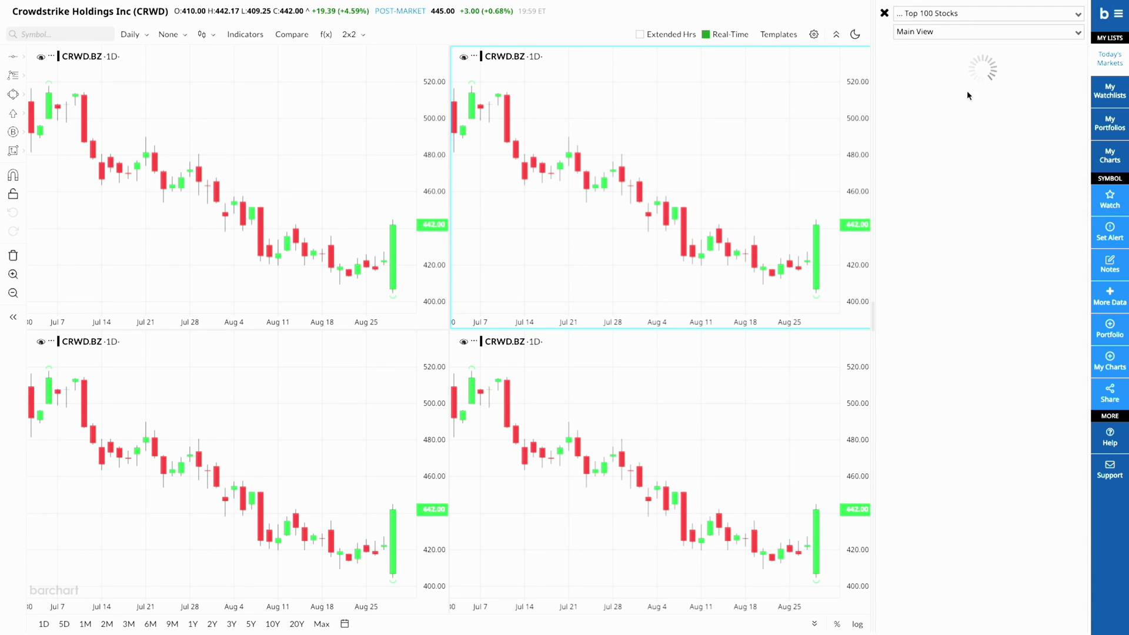
pyautogui.click(895, 121)
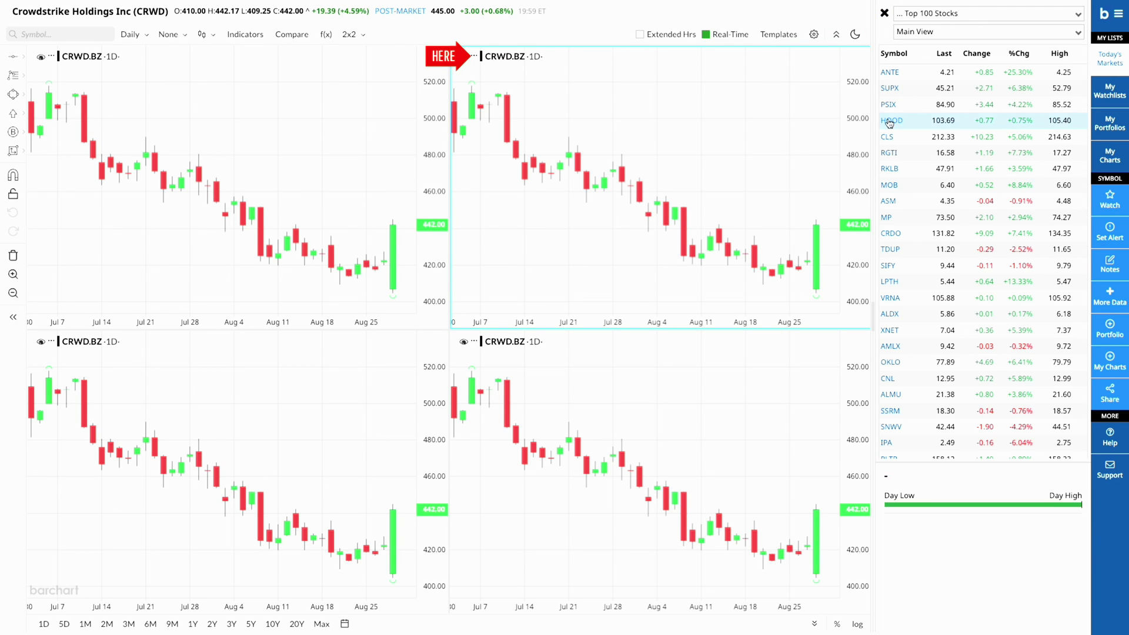
# Load OKLO from the same list into the bottom-left chart
pyautogui.click(336, 393)
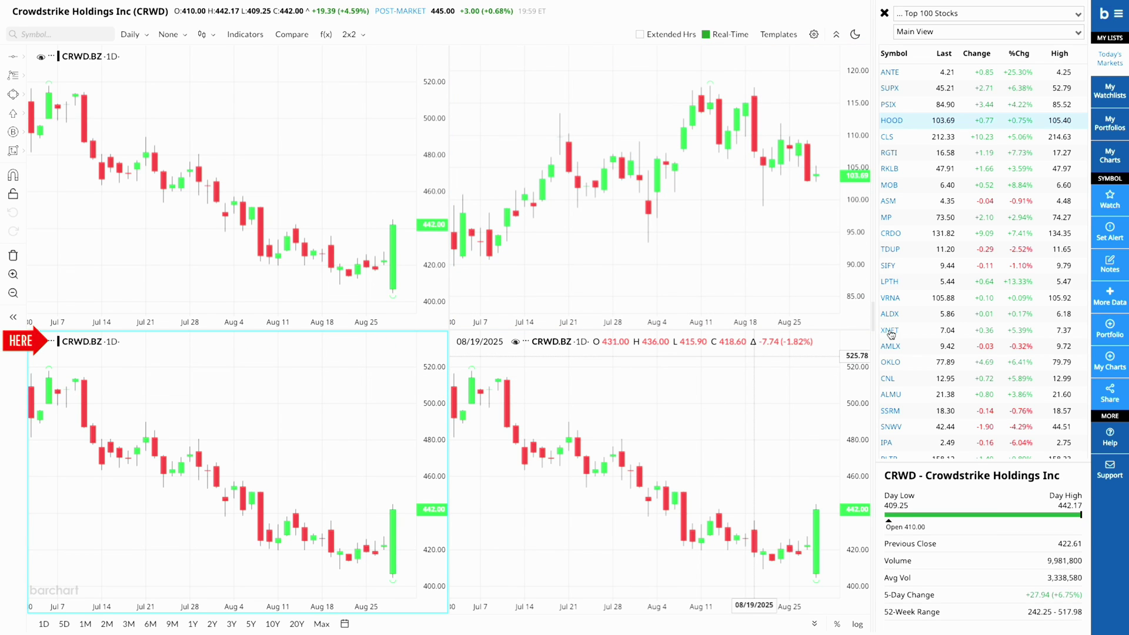
pyautogui.click(892, 363)
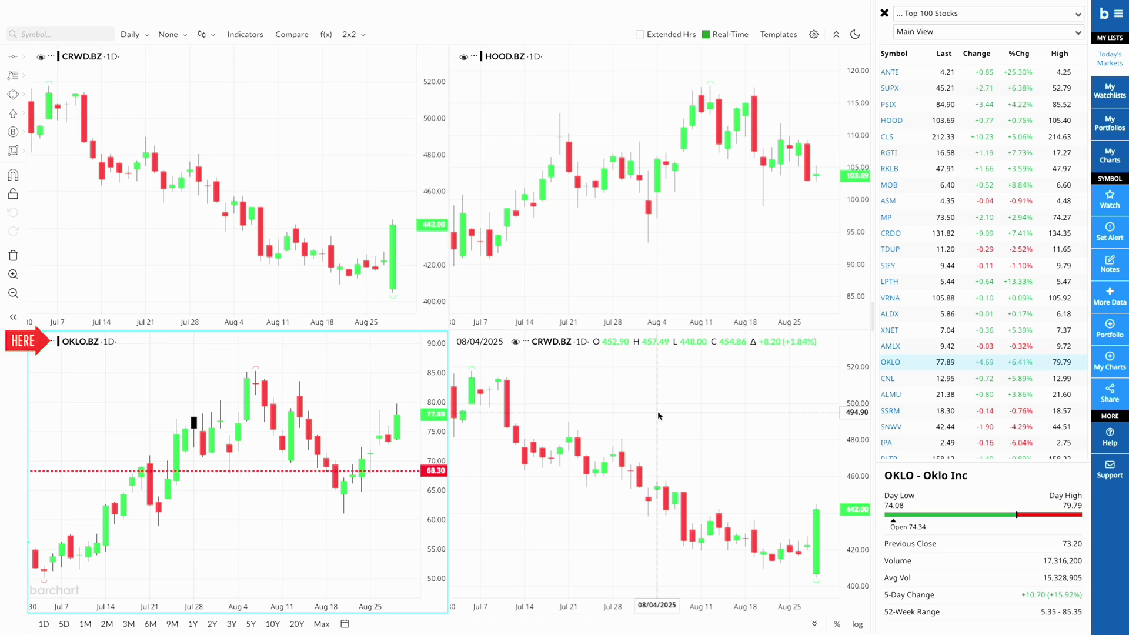
pyautogui.click(568, 439)
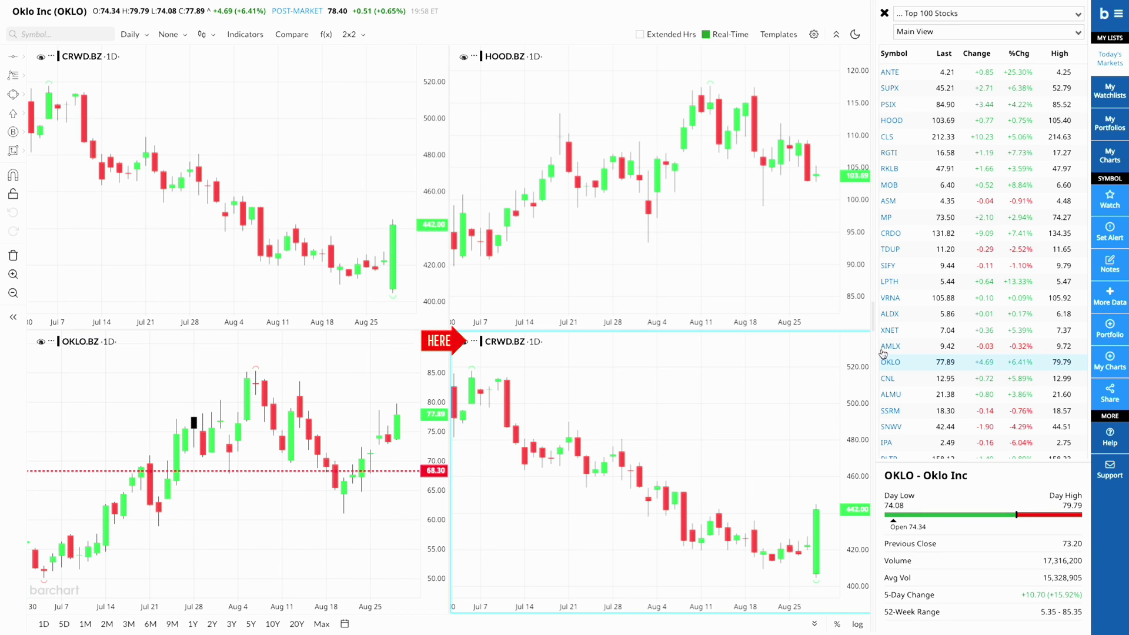
# Load RGTI into the bottom-right pane and draw it as Heikin Ashi candles
pyautogui.click(890, 153)
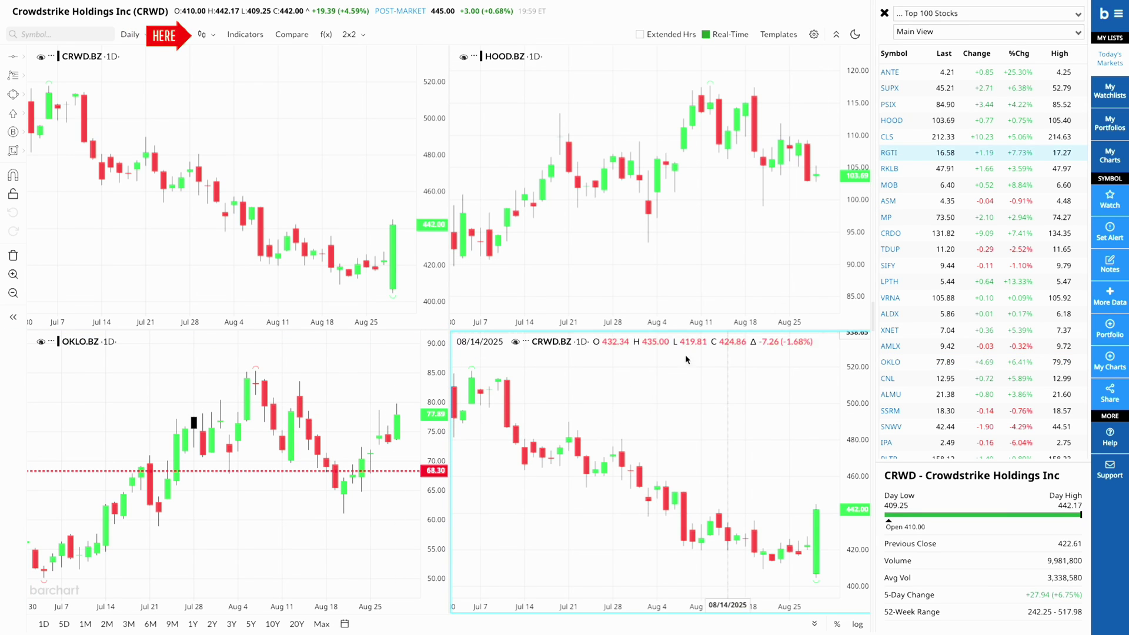
pyautogui.click(205, 35)
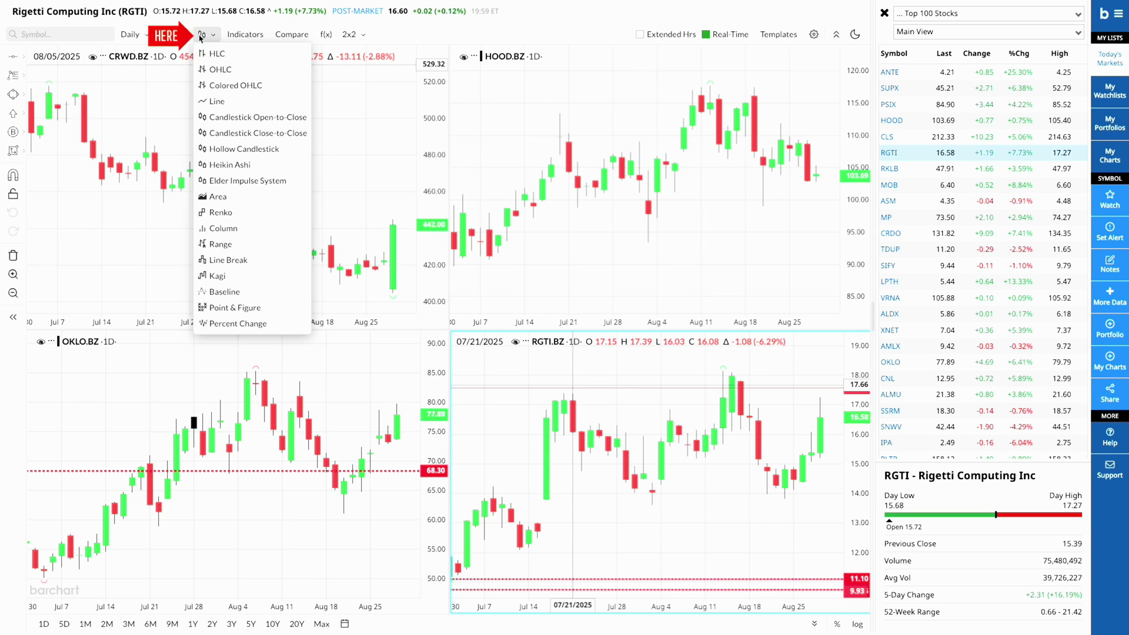
pyautogui.click(234, 165)
# Add Bollinger Bands with default settings to the top-left CRWD chart
pyautogui.click(217, 133)
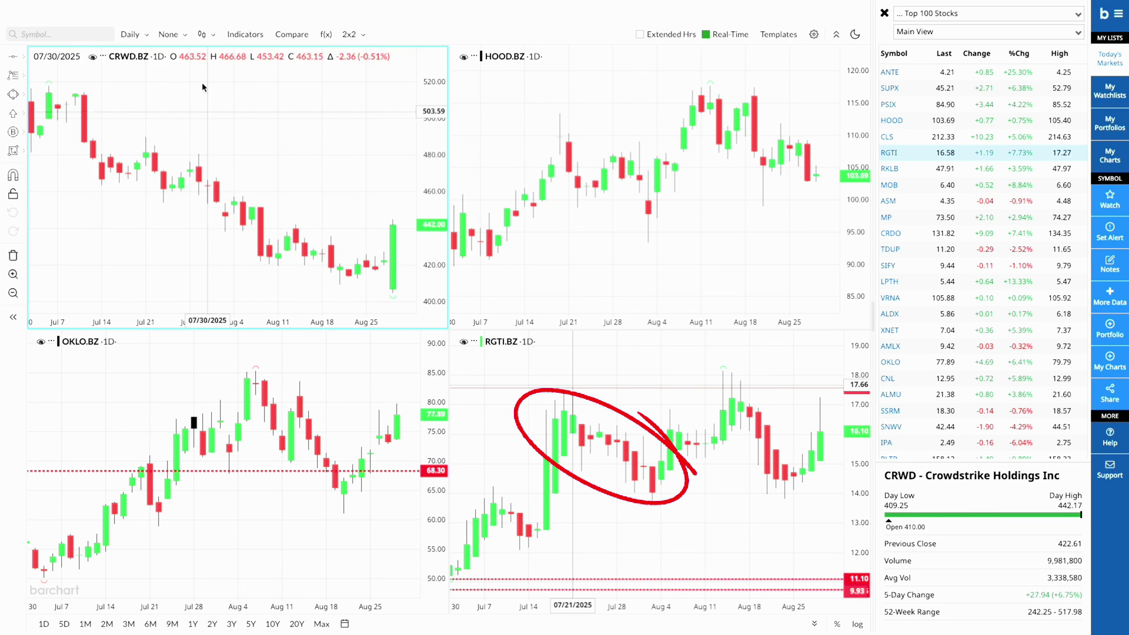
pyautogui.click(244, 36)
pyautogui.write('rsi')
pyautogui.press('BackSpace')
pyautogui.press('BackSpace')
pyautogui.press('BackSpace')
pyautogui.write('bollin')
pyautogui.click(463, 297)
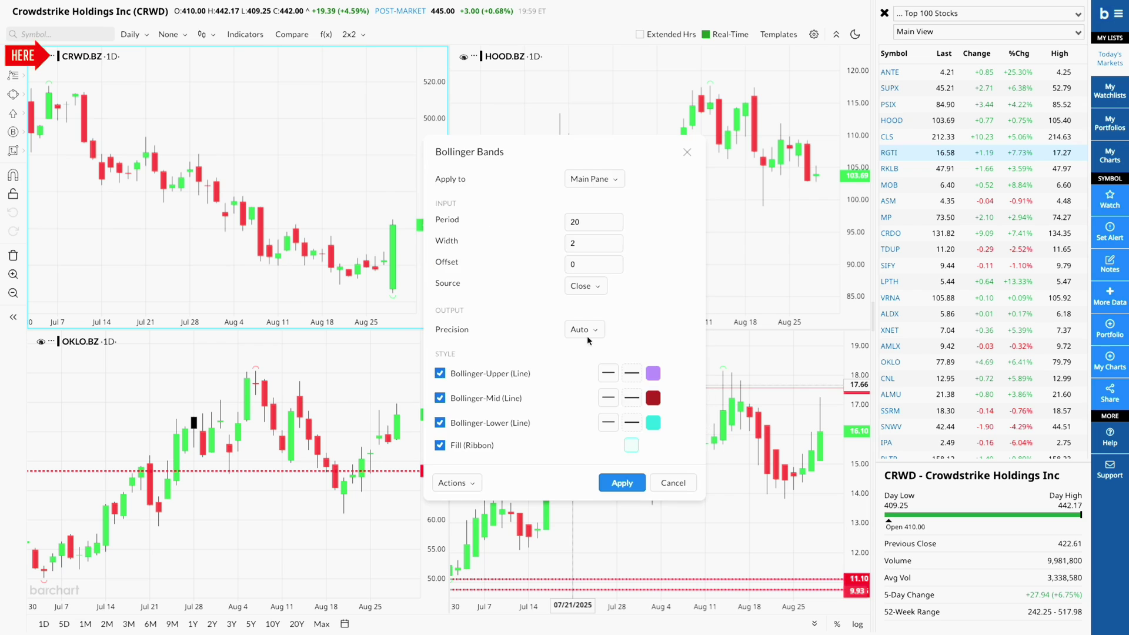
pyautogui.click(619, 481)
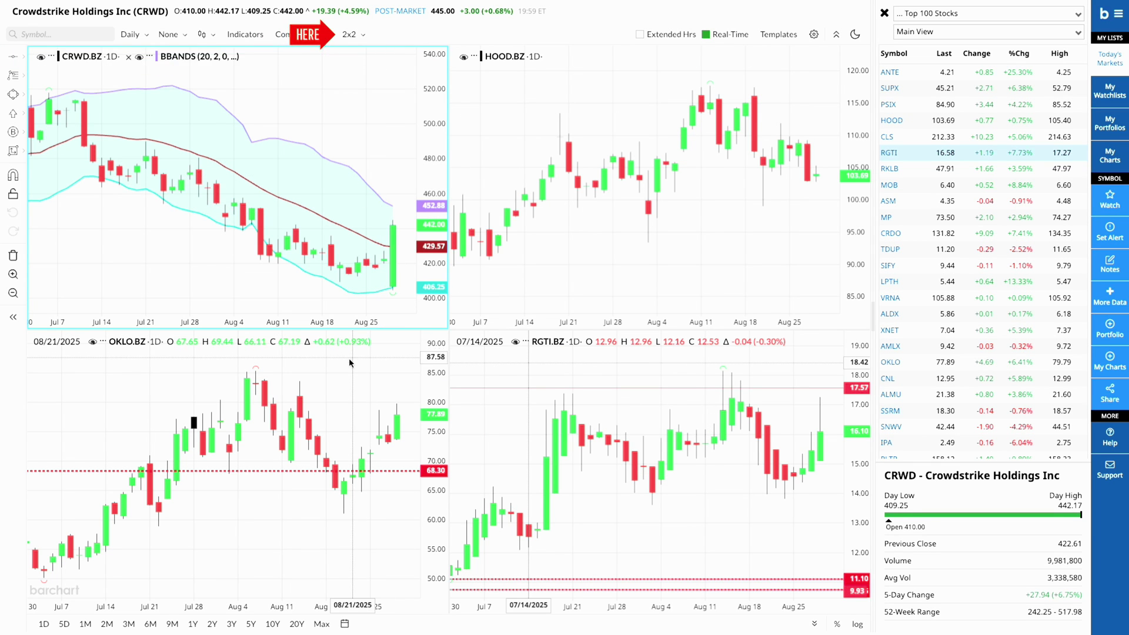
# Turn on Symbol sync in the 2x2 grid settings so every pane shows CRWD
pyautogui.click(360, 35)
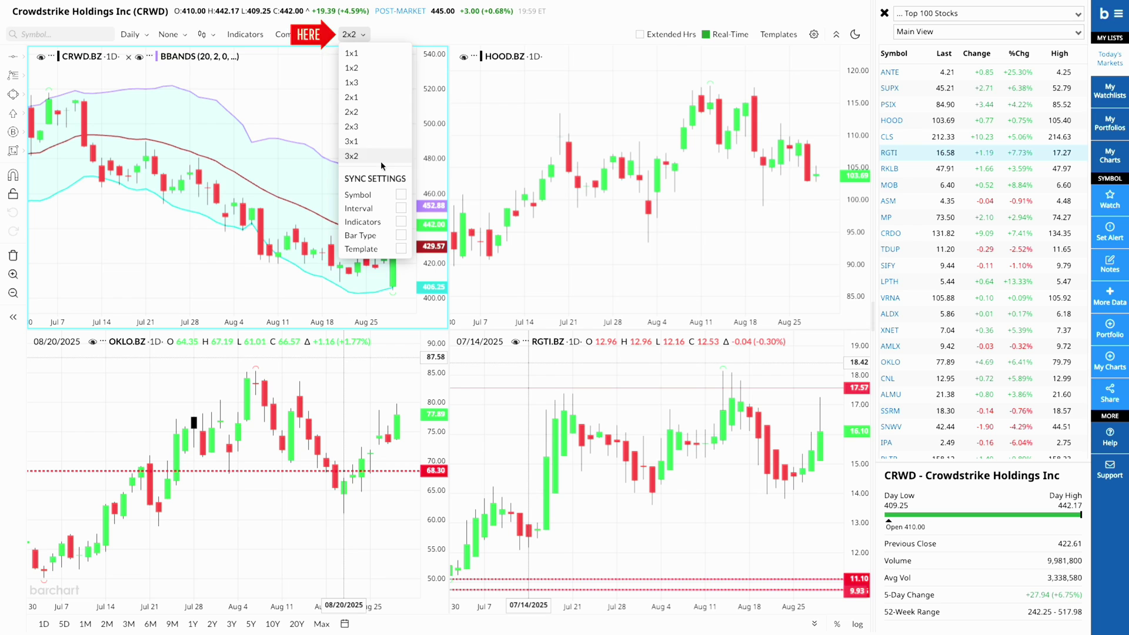
pyautogui.click(401, 195)
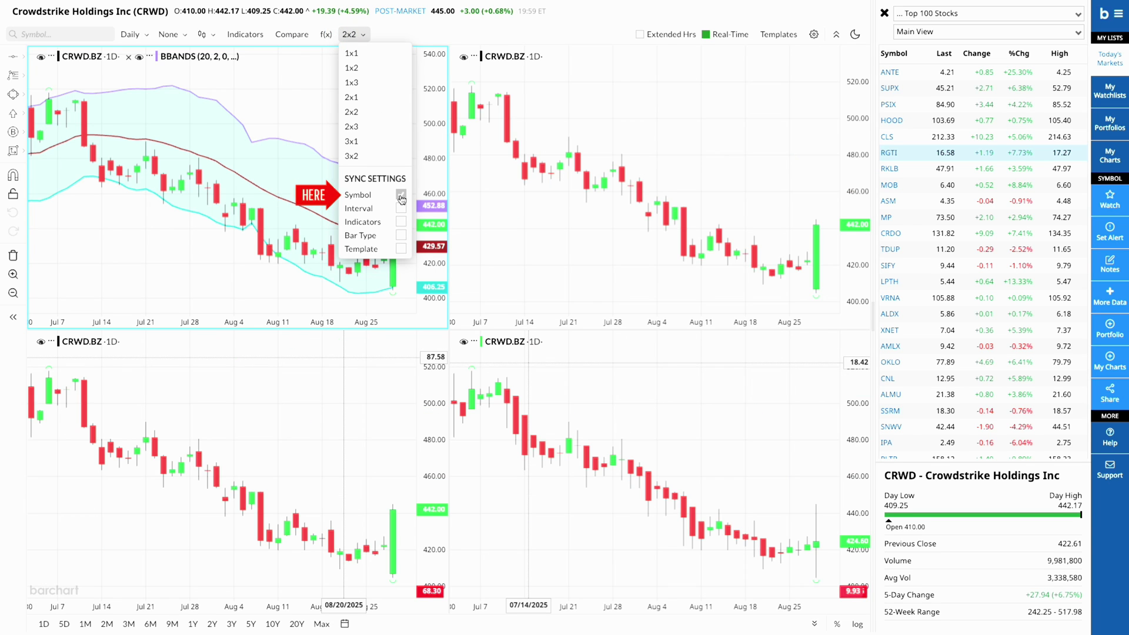
pyautogui.click(308, 135)
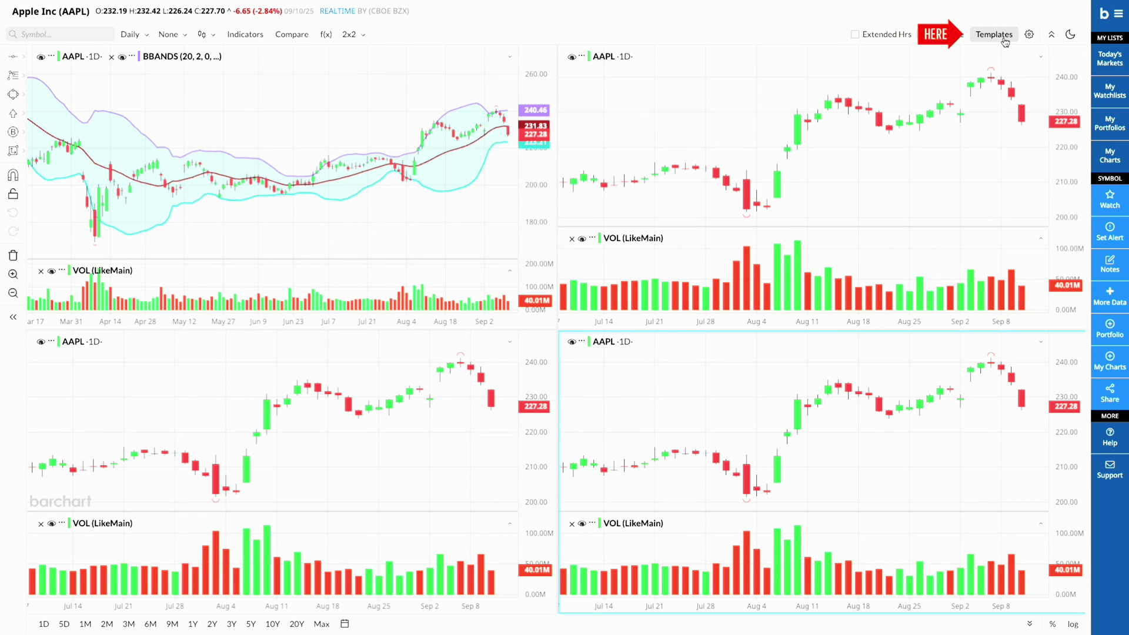
# Apply the saved Side-by-Side Comparison grid template, then bring up the Today's Markets list
pyautogui.click(1004, 39)
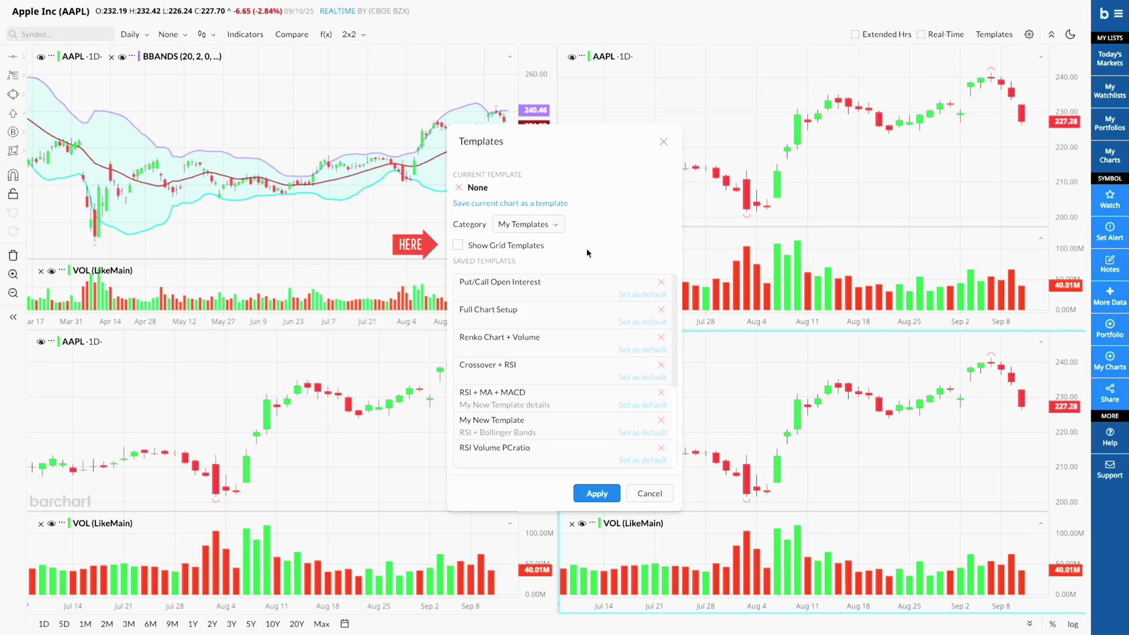
pyautogui.click(477, 249)
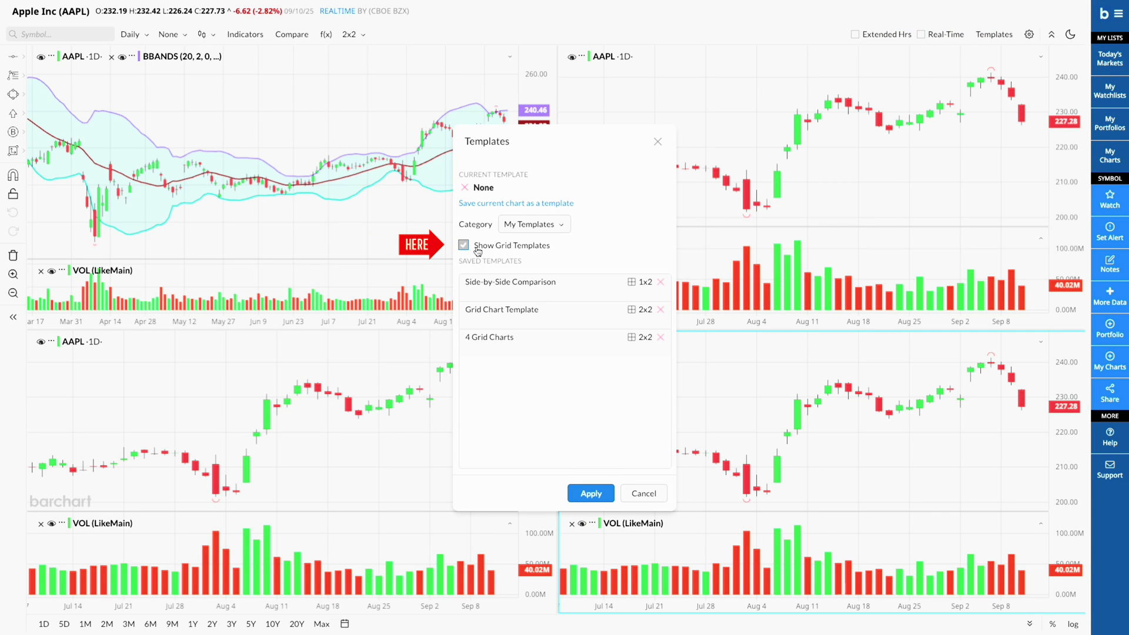
pyautogui.click(547, 341)
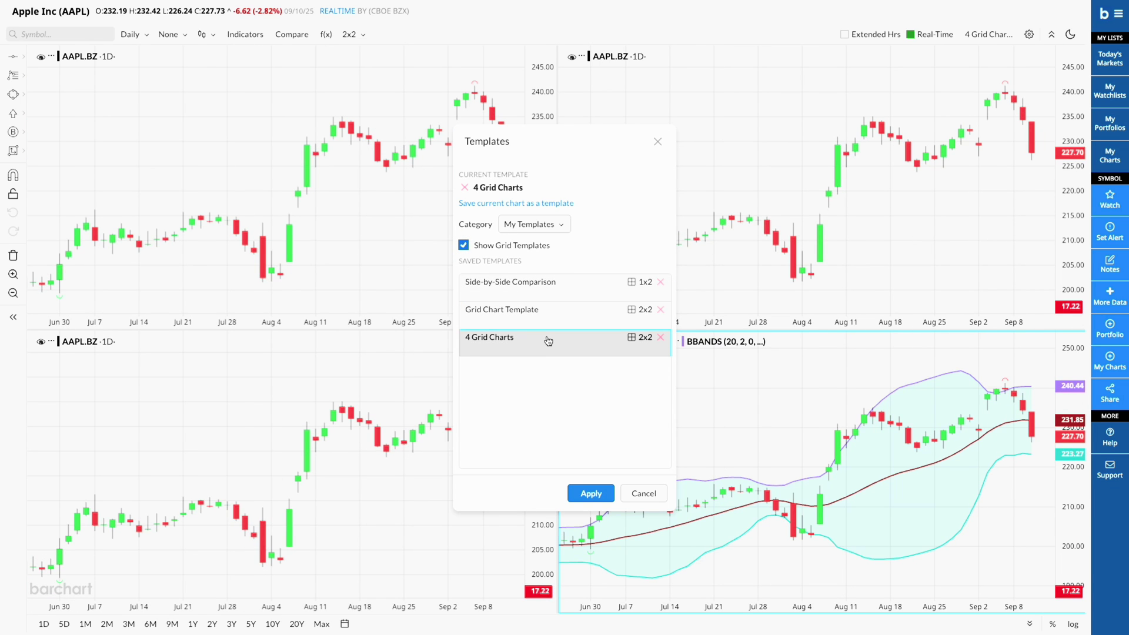
pyautogui.click(547, 318)
pyautogui.click(552, 295)
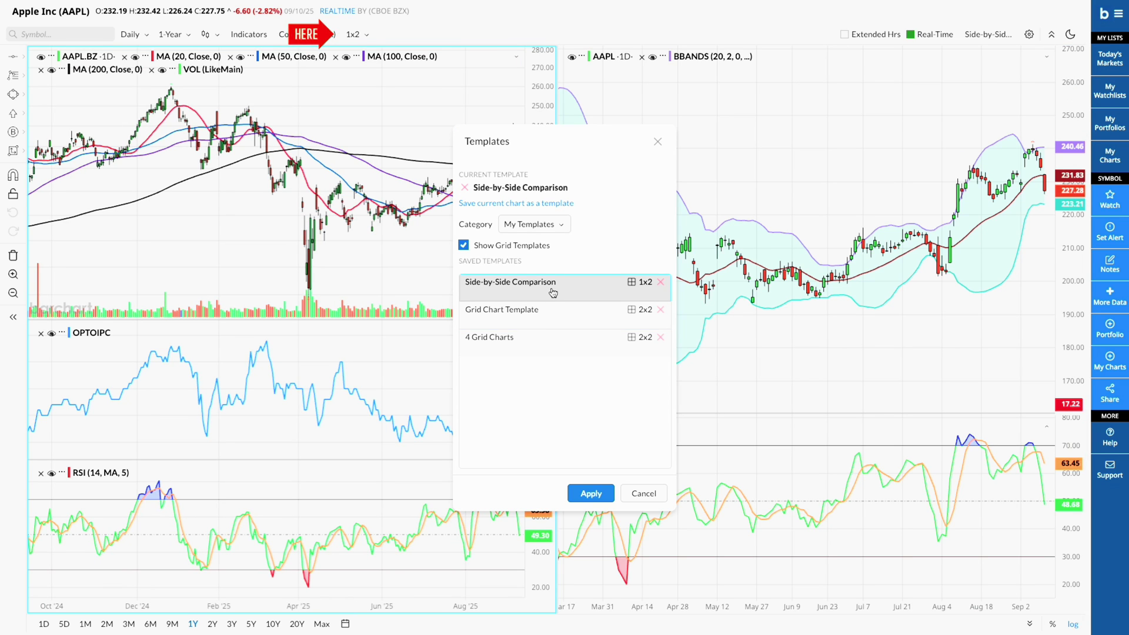
pyautogui.click(591, 493)
pyautogui.click(356, 34)
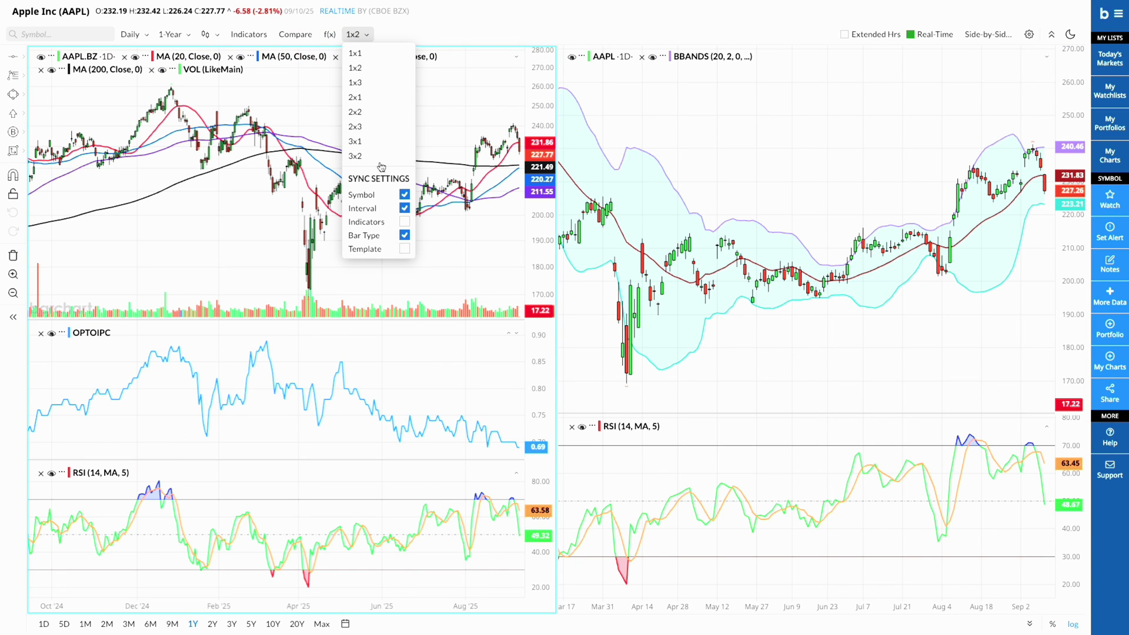
pyautogui.click(1109, 58)
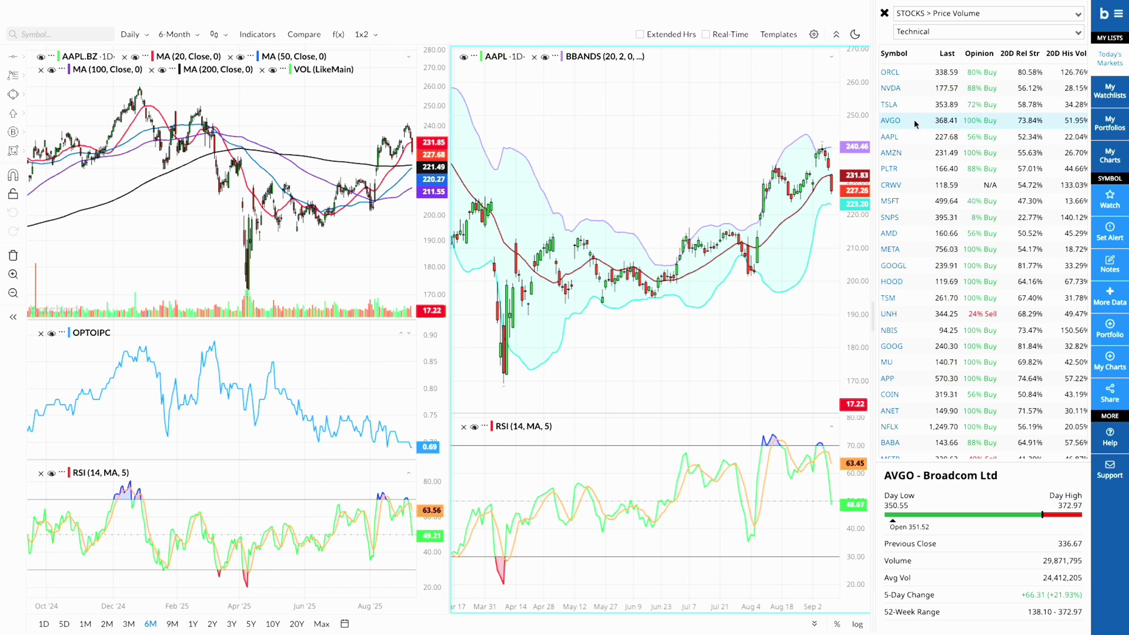
# Switch the charts from AVGO to AMZN using the watchlist
pyautogui.click(916, 124)
pyautogui.click(921, 155)
pyautogui.click(351, 36)
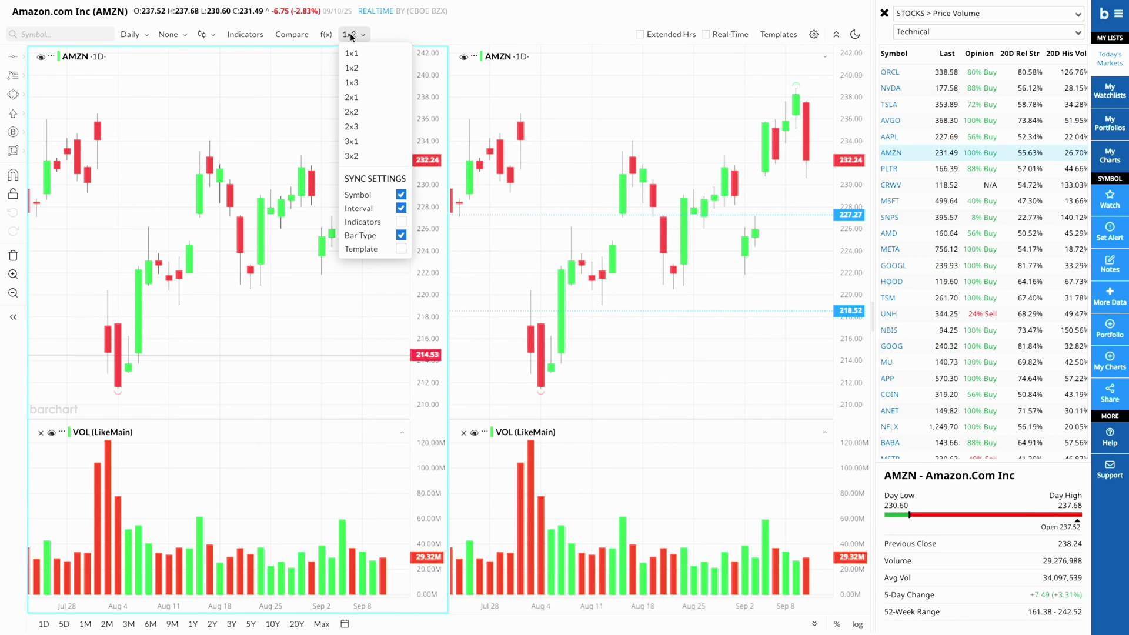
# Browse the saved indicator templates and apply Crossover + RSI to the AMZN charts
pyautogui.click(779, 34)
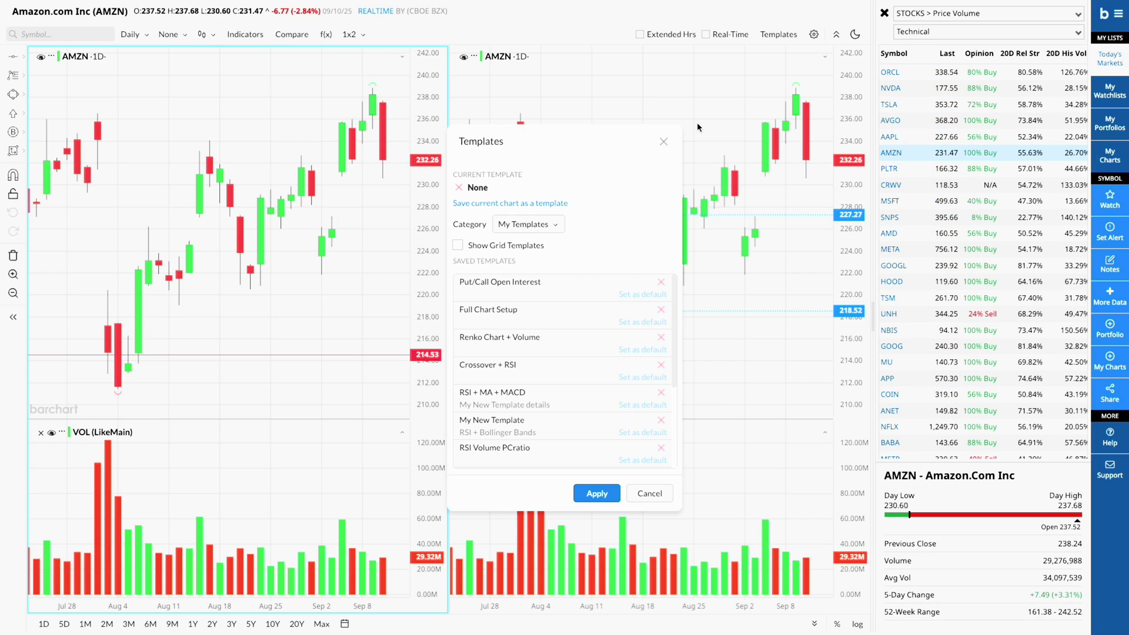
pyautogui.scroll(-1, 562, 365)
pyautogui.click(562, 317)
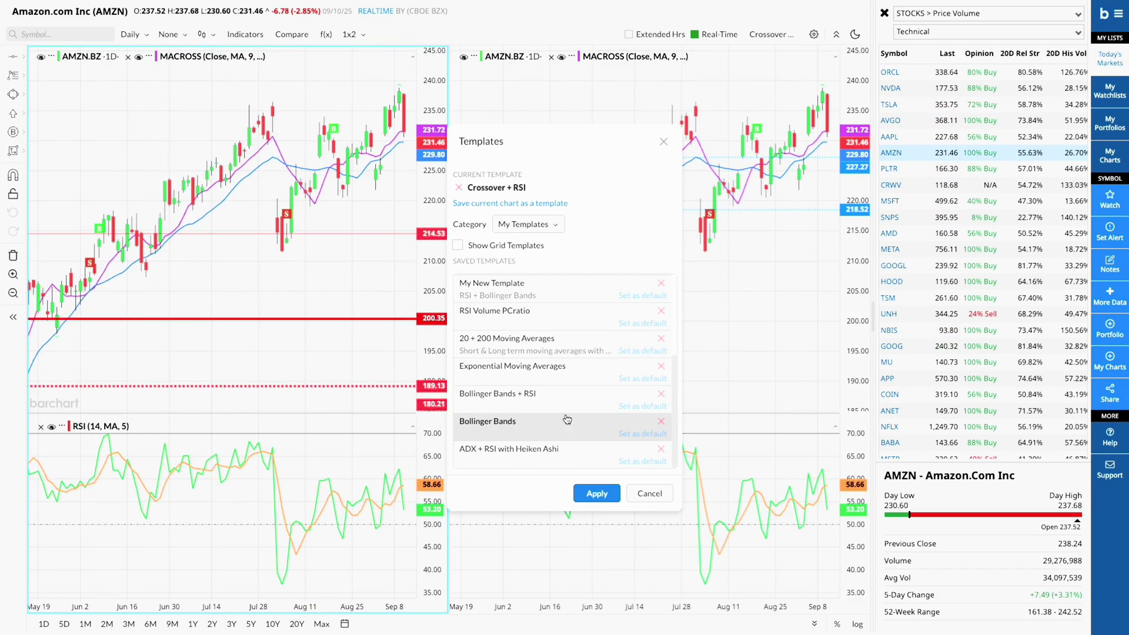
pyautogui.click(567, 418)
pyautogui.click(573, 452)
pyautogui.click(596, 494)
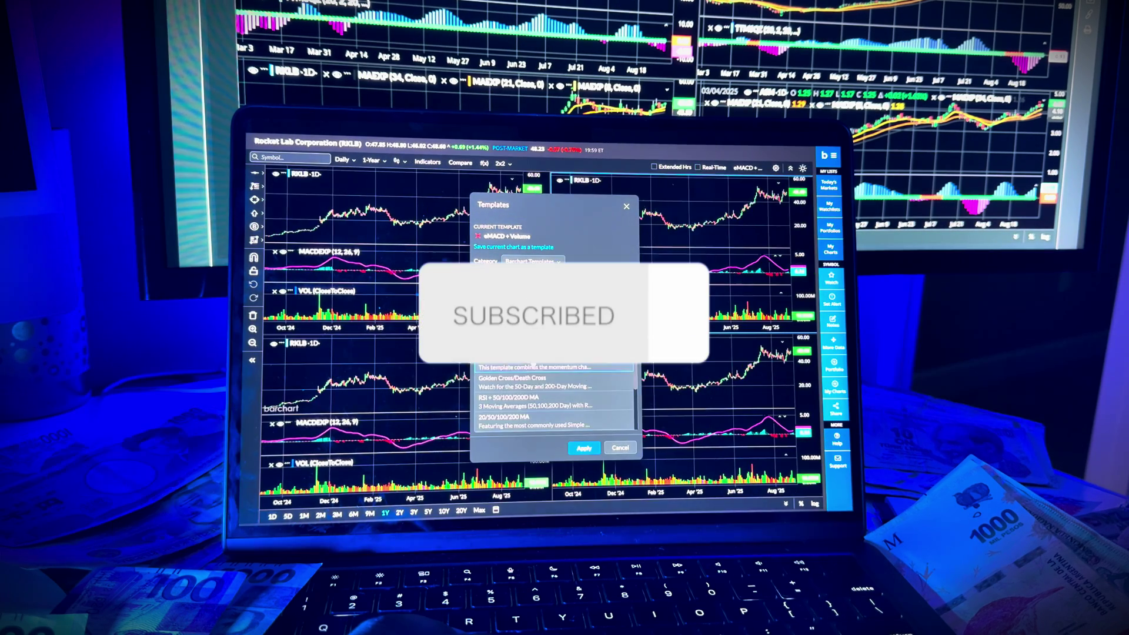
# Switch the charts from the dark theme to the light theme
pyautogui.click(584, 446)
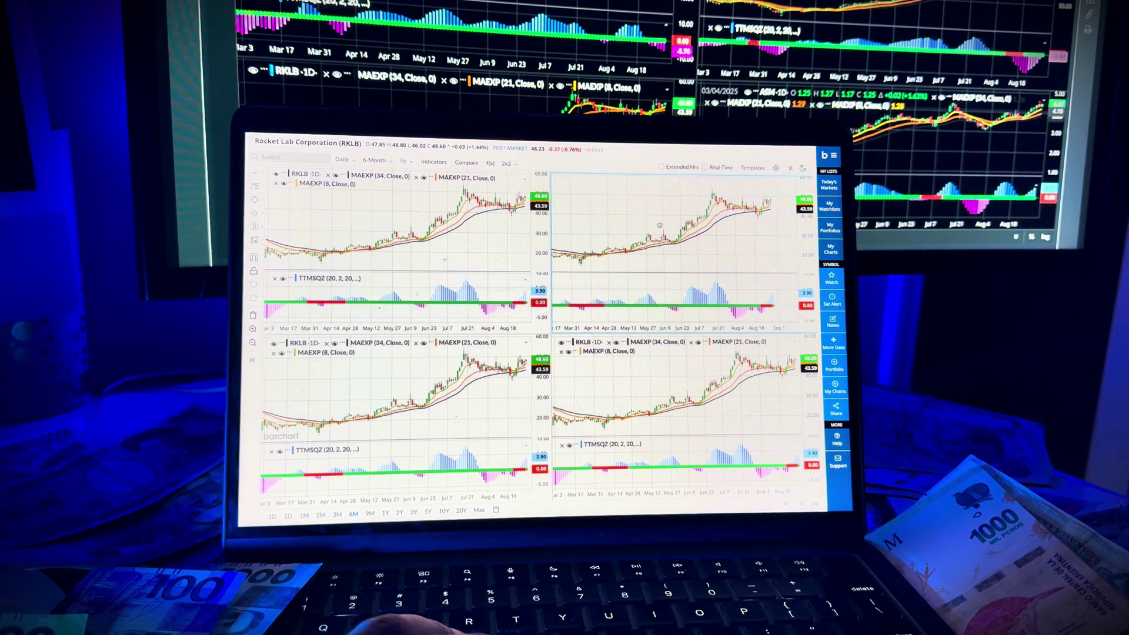